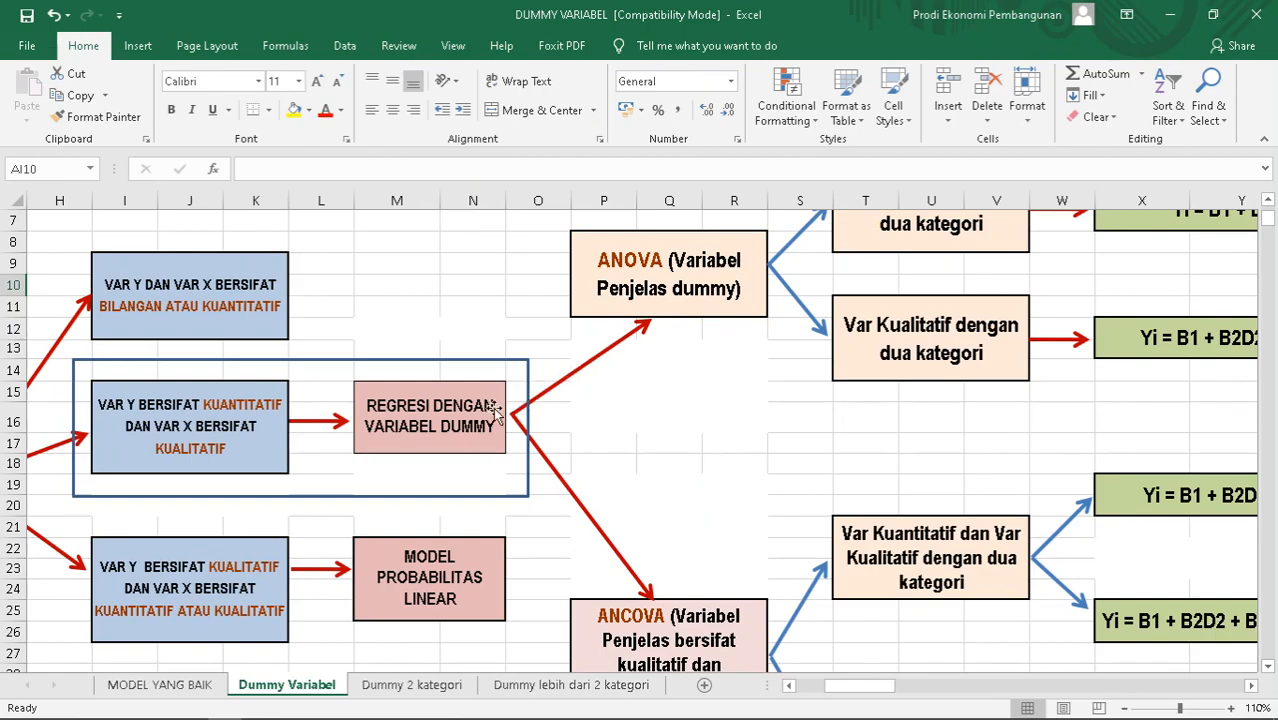
Examine the dummy-variable flowchart, the CRT and PDB data in the sheet for more than two categories, and the ANOVA and ANCOVA model equations
scroll(578, 558, down, 1)
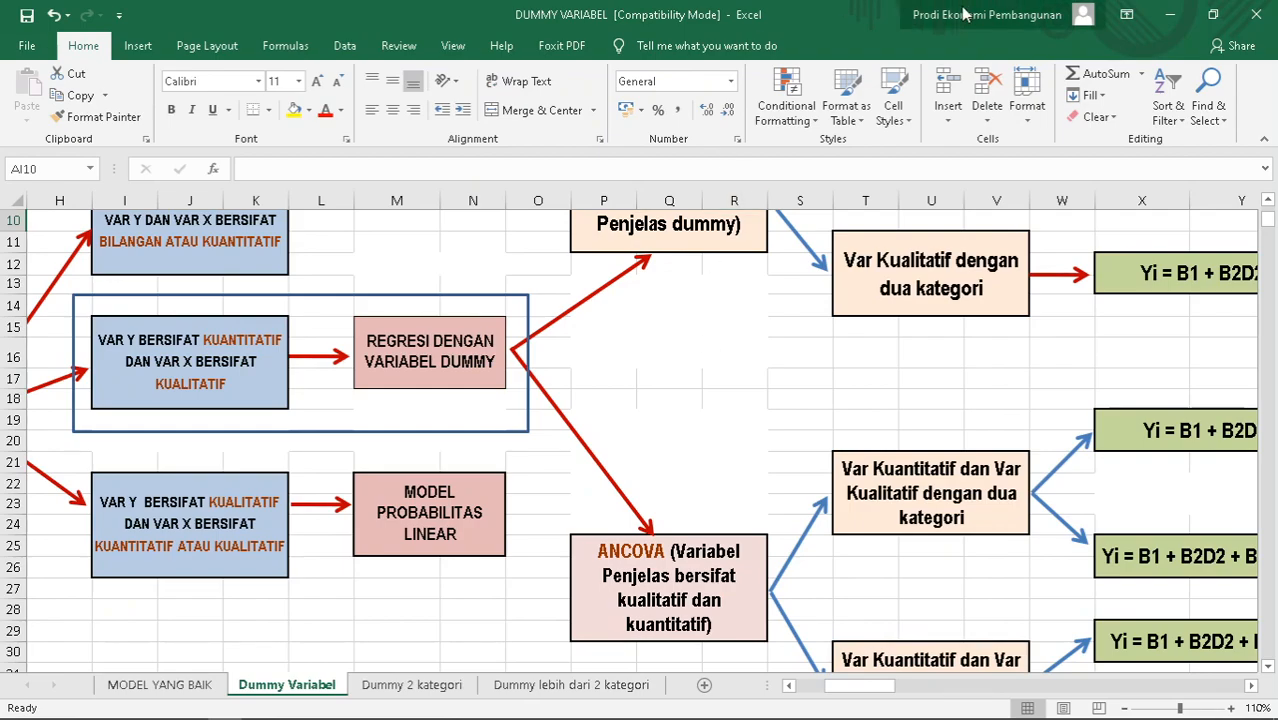
click(526, 685)
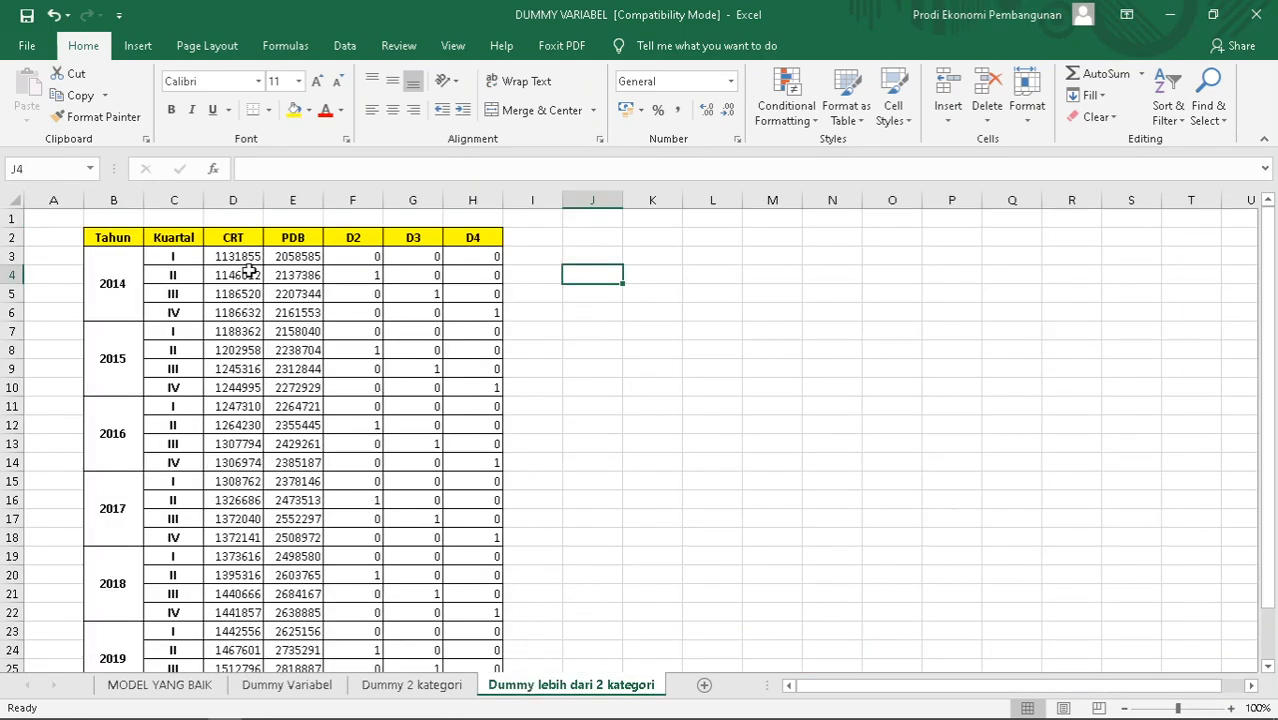
click(232, 238)
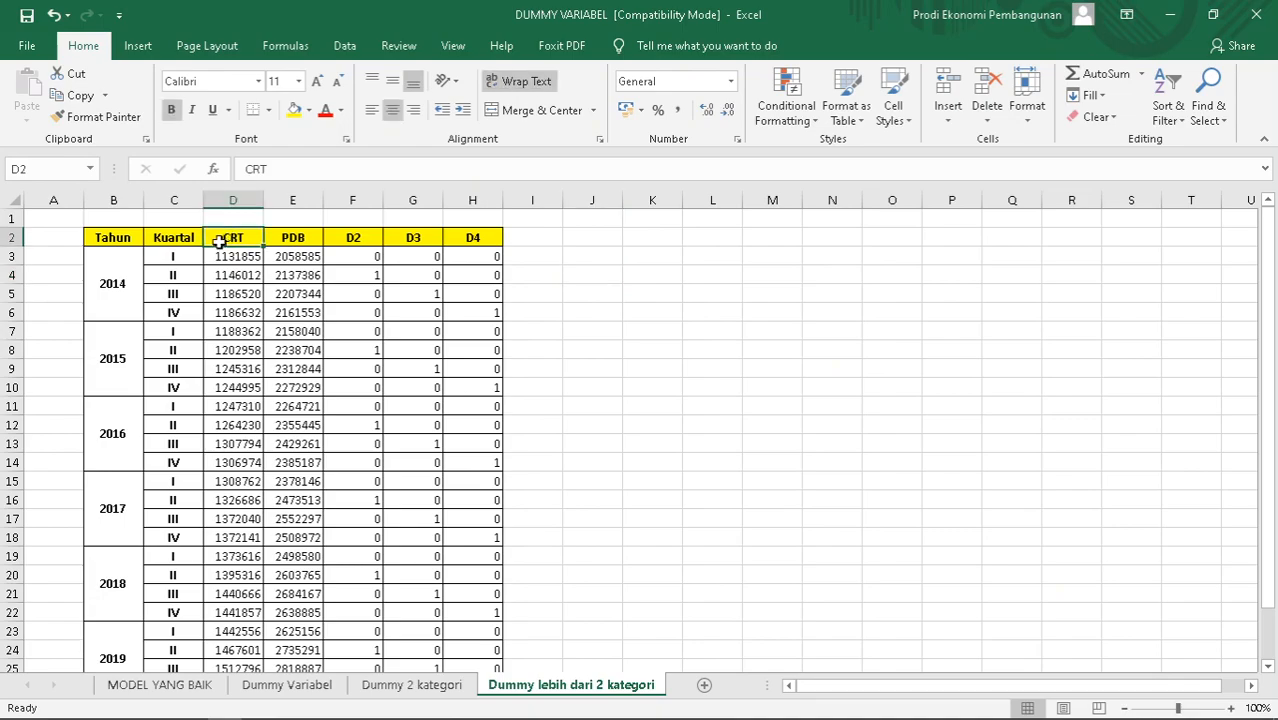
click(288, 237)
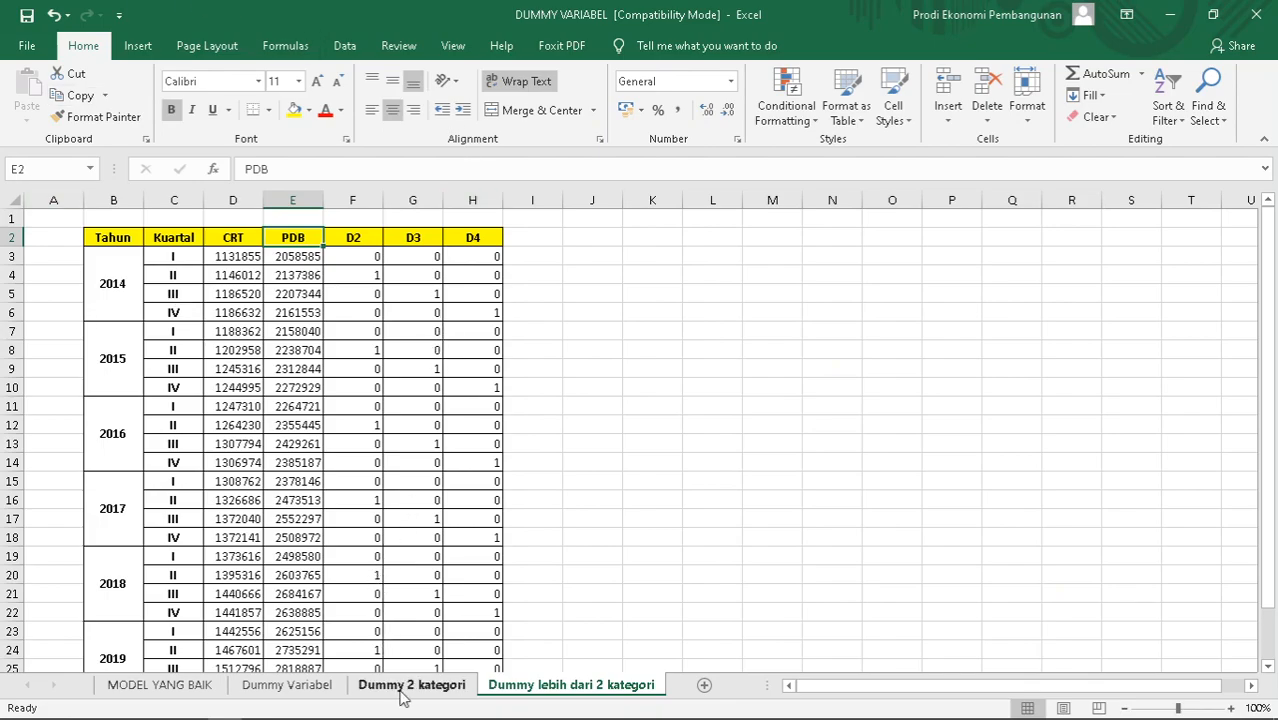
click(300, 686)
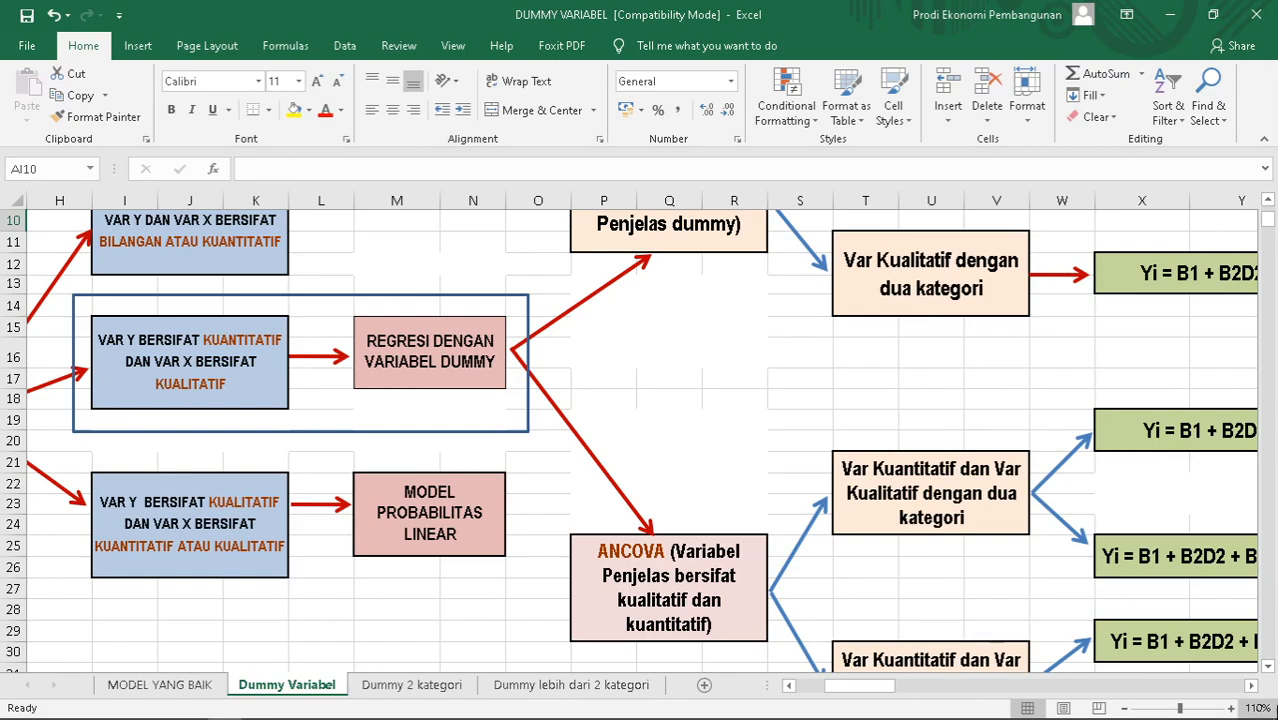
click(1251, 688)
click(1251, 688)
click(1251, 688)
click(1251, 688)
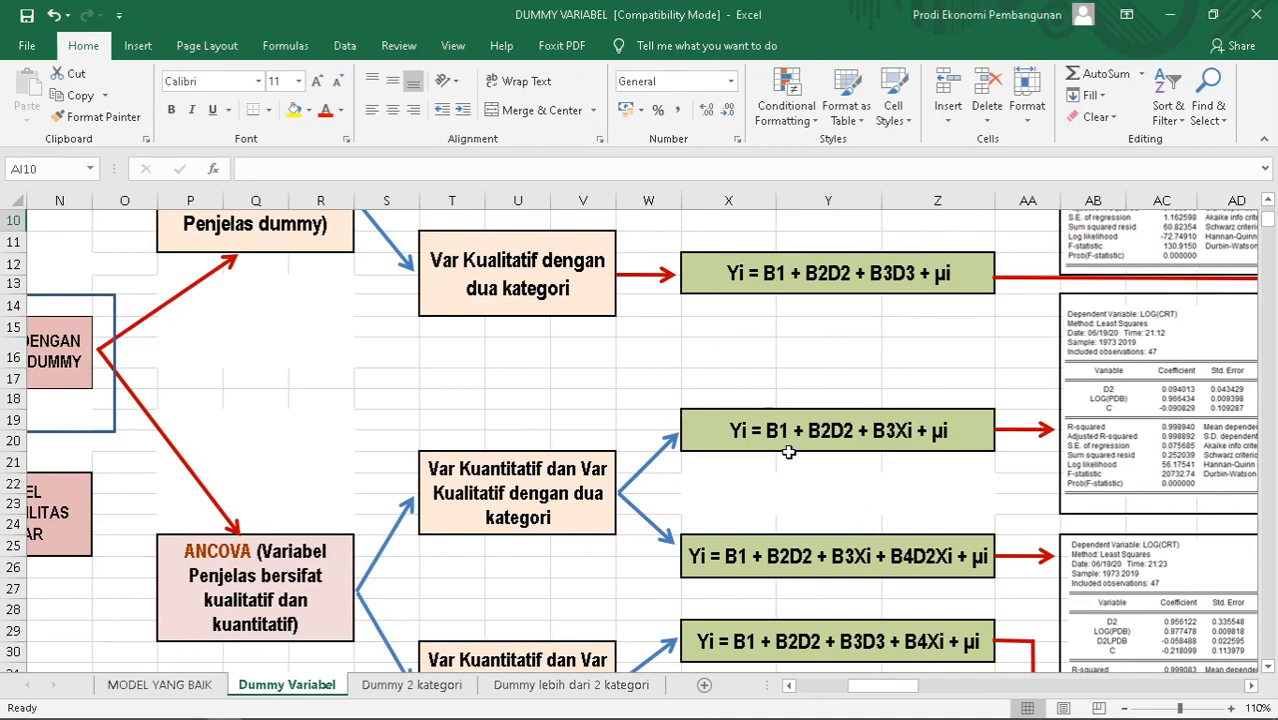
scroll(740, 441, up, 3)
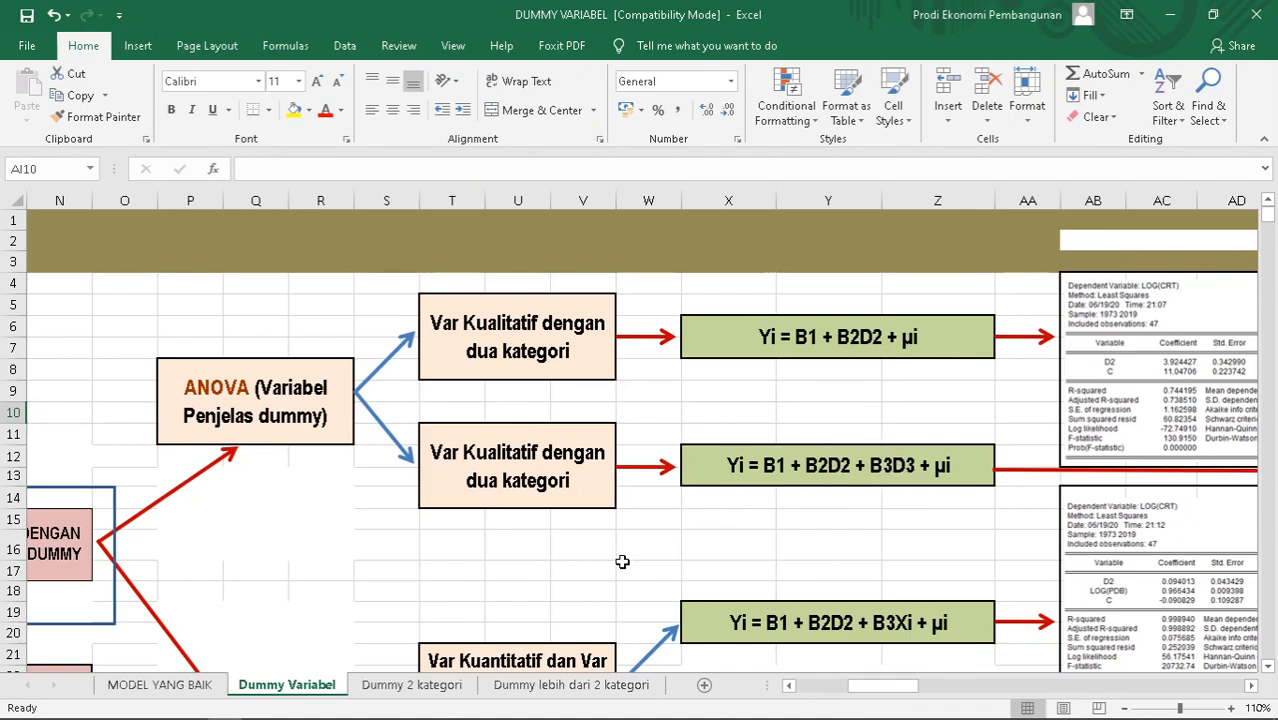
Copy the CRT, PDB, D2, D3 and D4 columns with their headers (D2:H27) from the "Dummy lebih dari 2 kategori" sheet
click(558, 690)
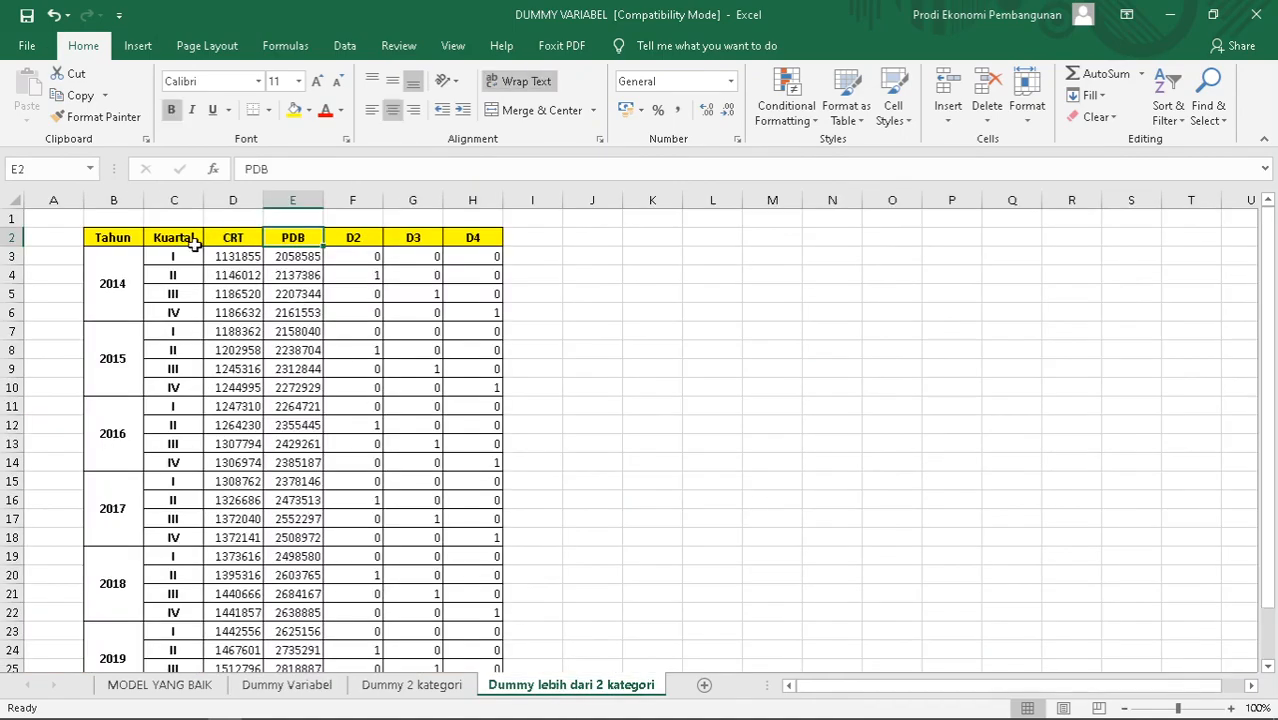
drag(210, 238, 485, 614)
right_click(407, 461)
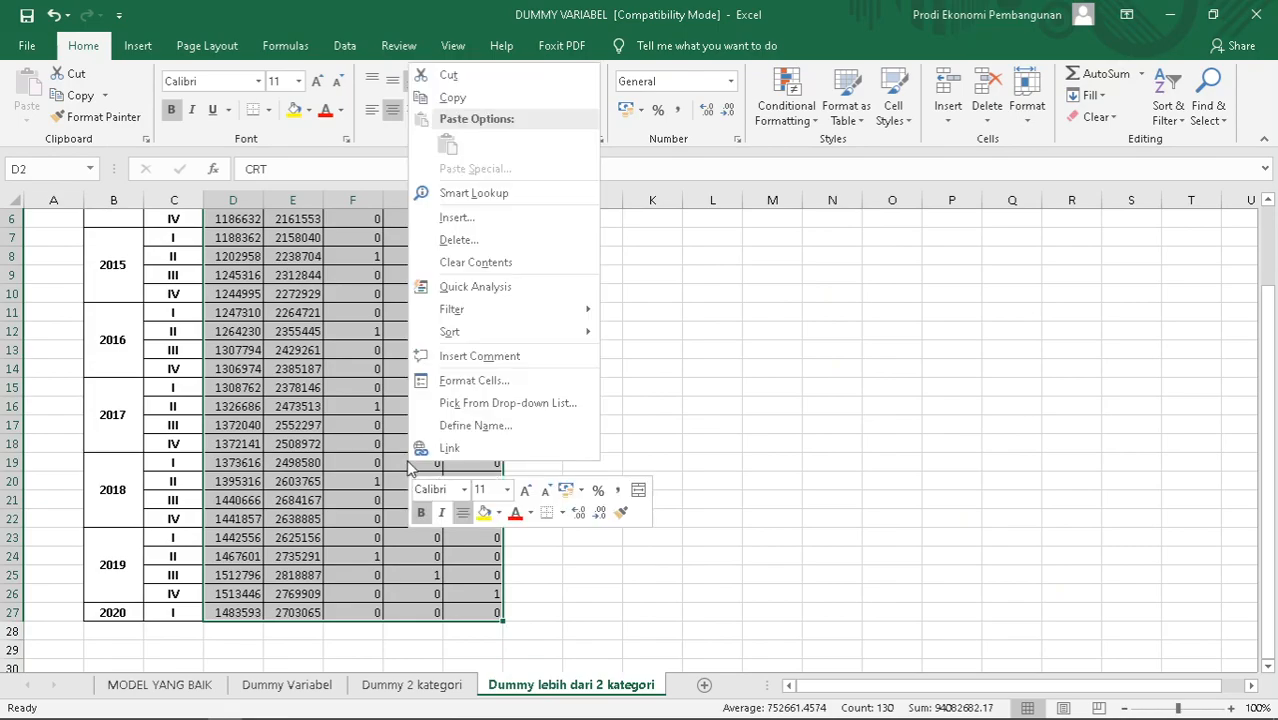
click(451, 98)
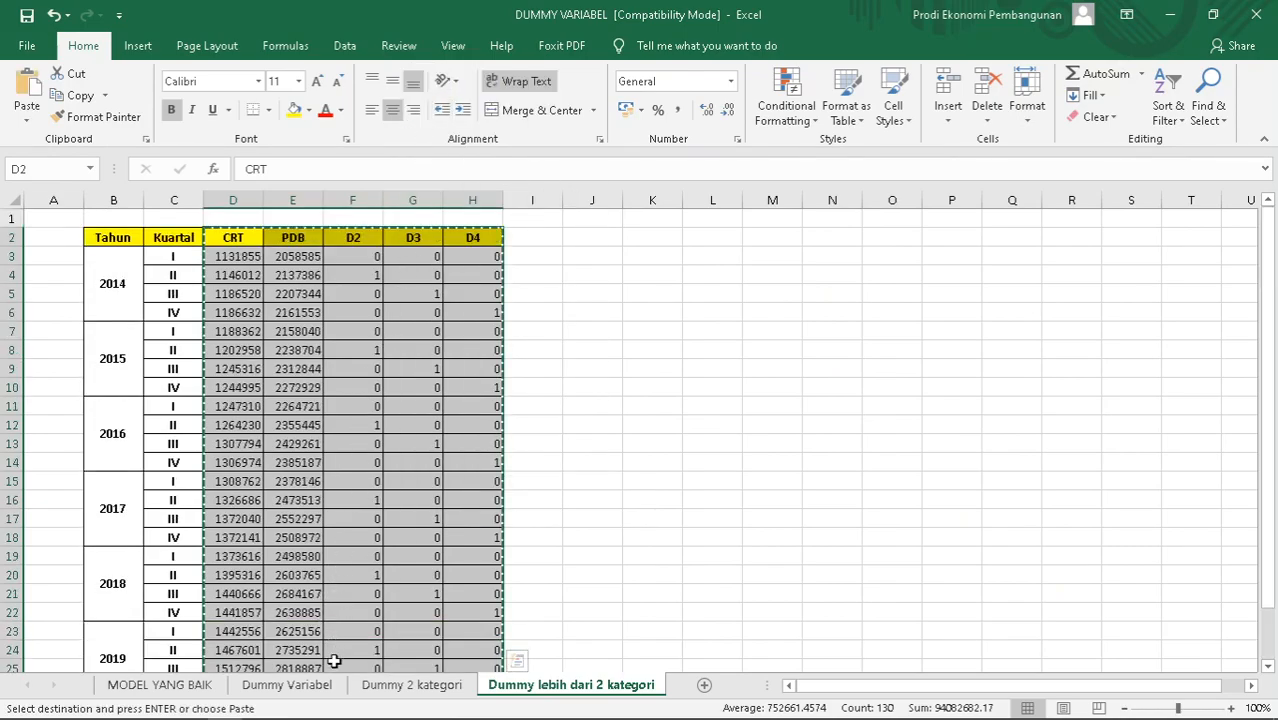
Switch to EViews and start a new workfile with a dated regular-frequency structure and quarterly frequency
mouse_move(330, 716)
click(502, 706)
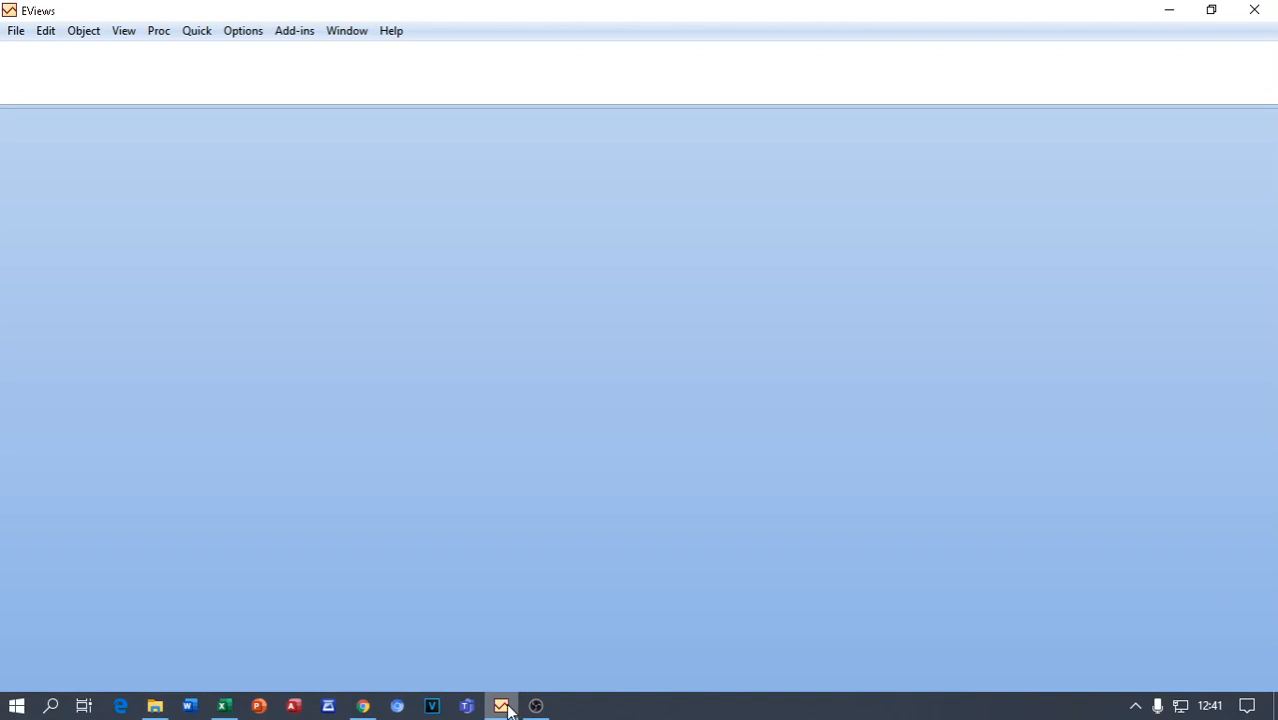
click(18, 31)
mouse_move(22, 57)
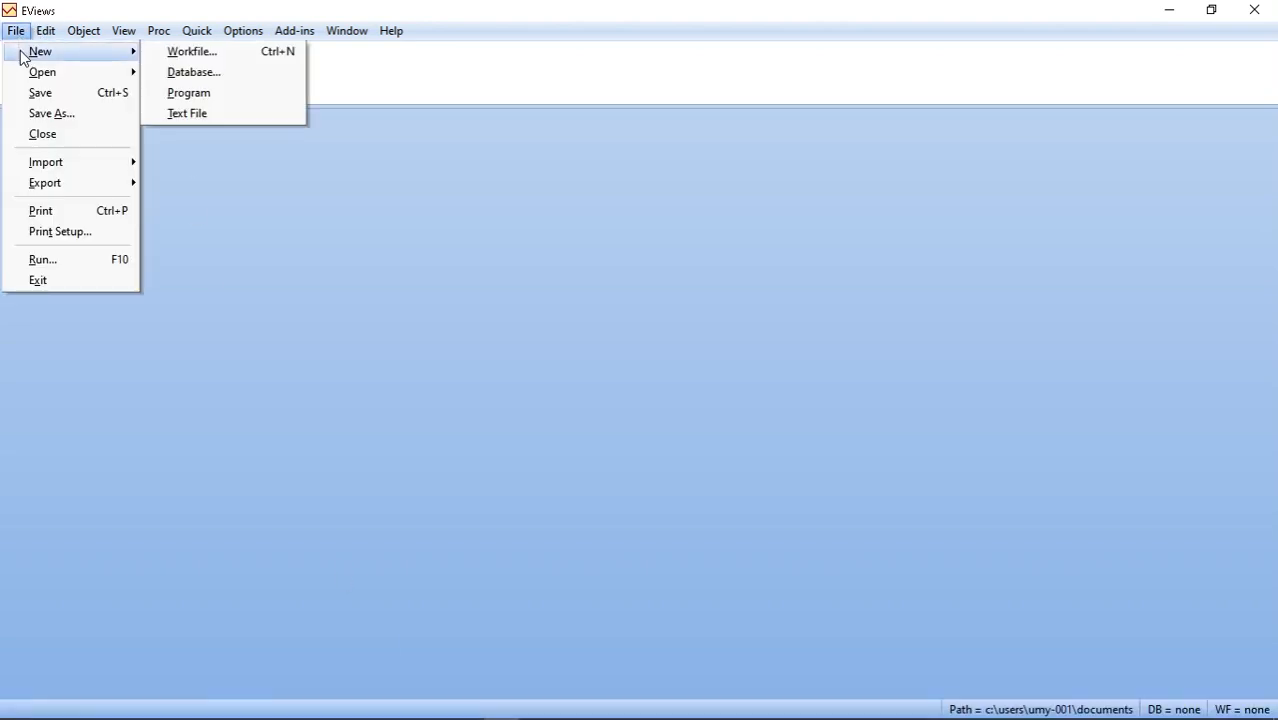
click(165, 56)
click(596, 262)
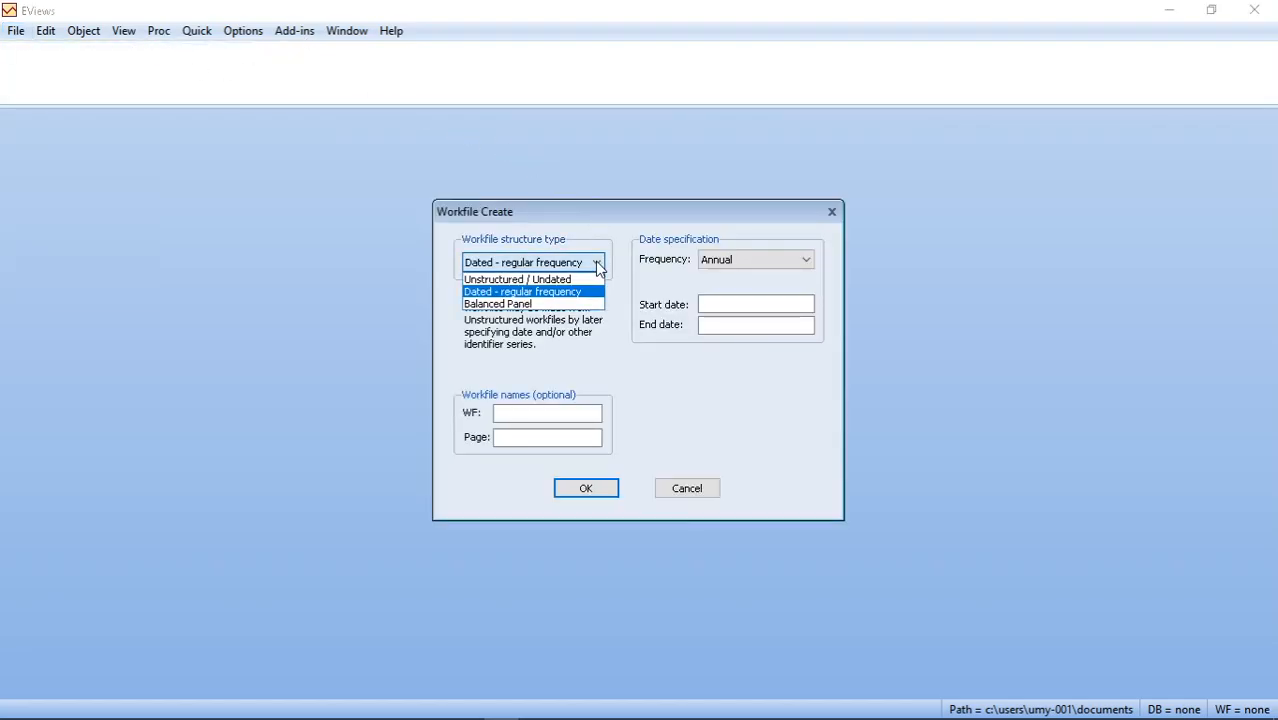
click(547, 293)
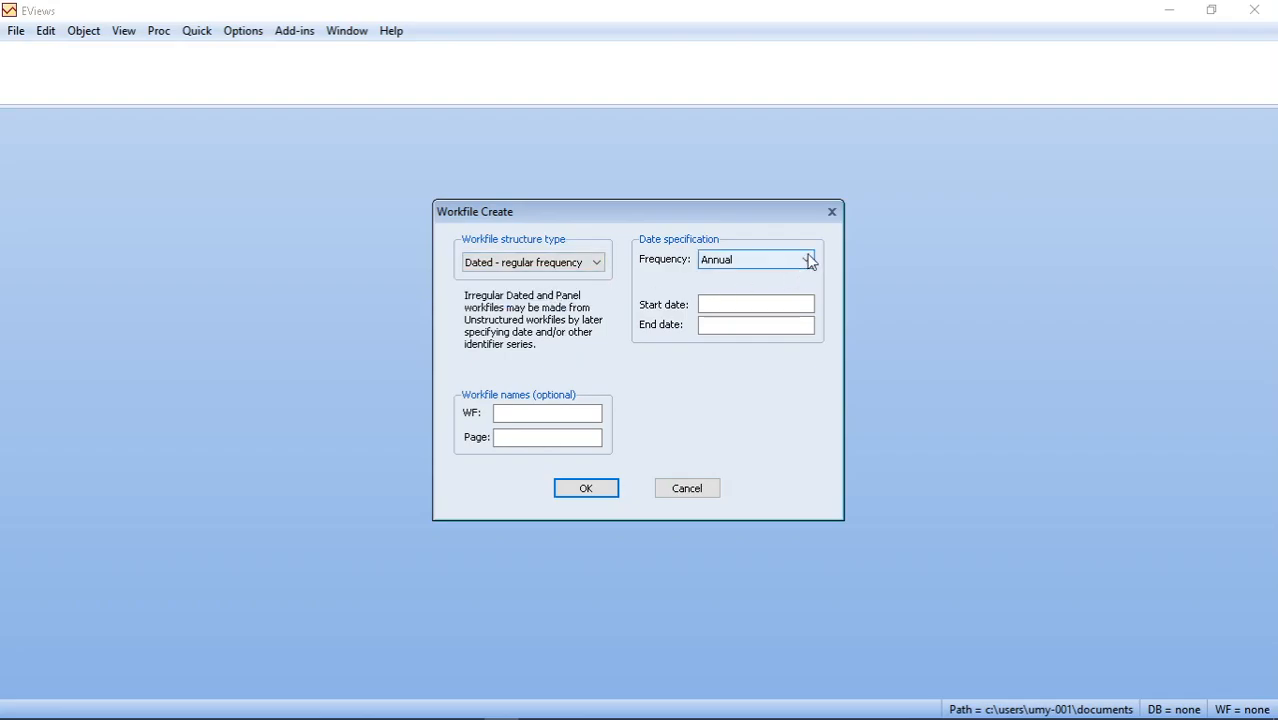
click(808, 260)
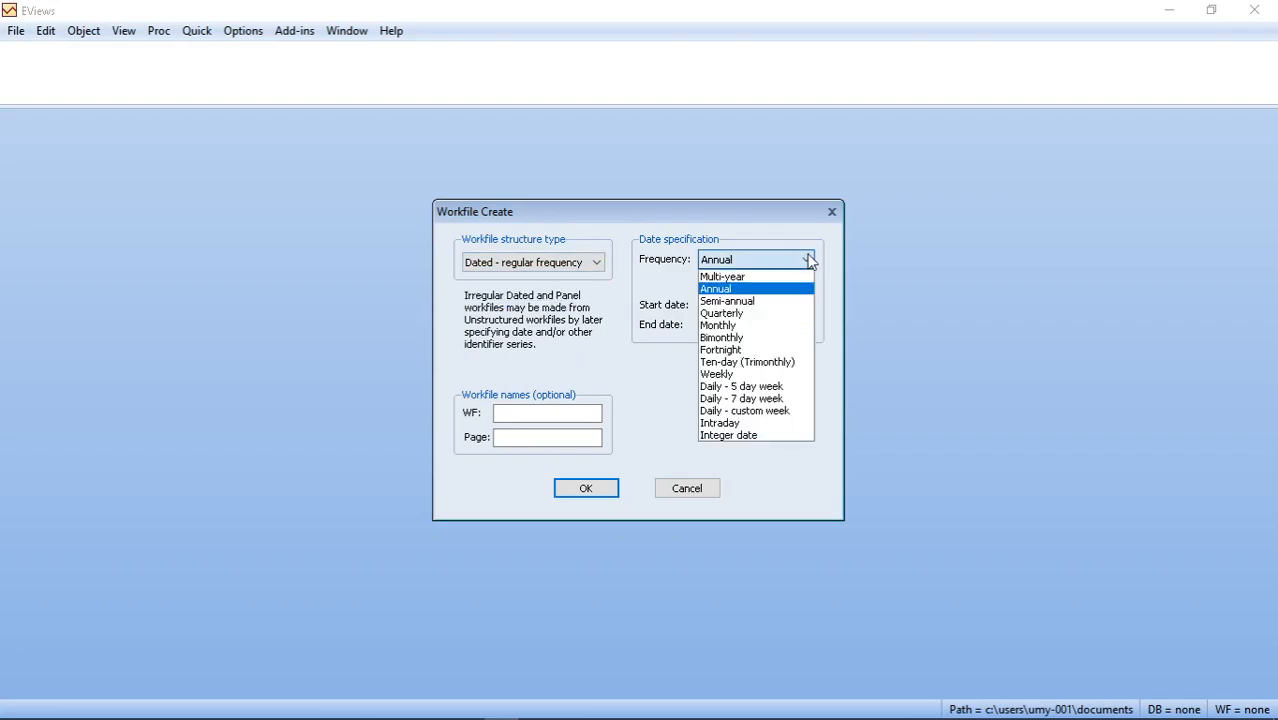
click(739, 314)
click(733, 305)
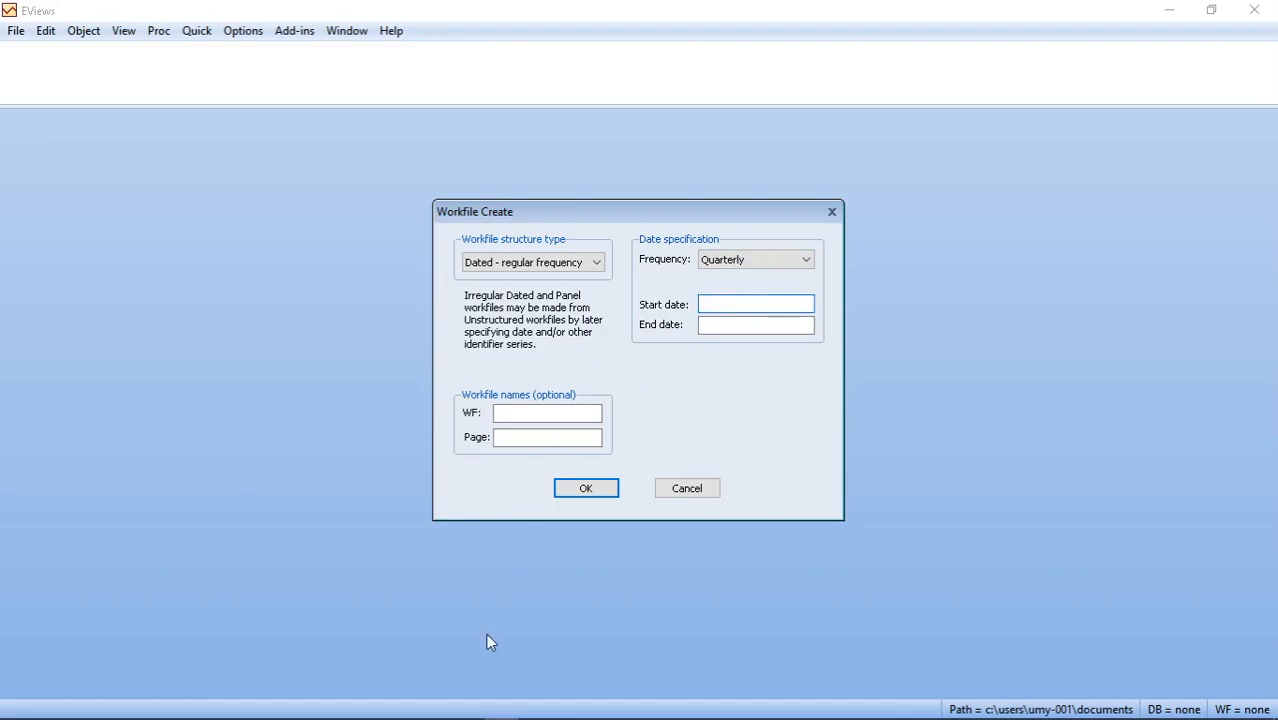
Check the data's period in the Excel sheet and create the EViews workfile with start date 2014.01 and end date 2020.01
click(224, 706)
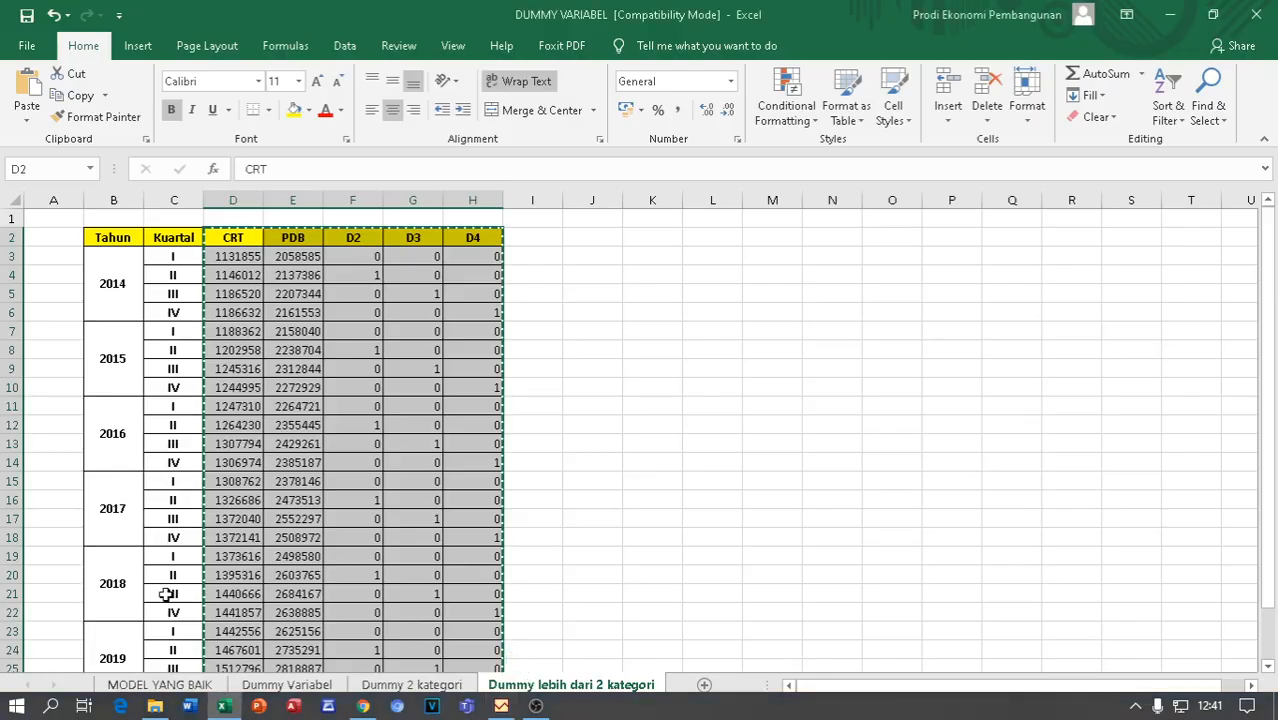
scroll(178, 459, down, 2)
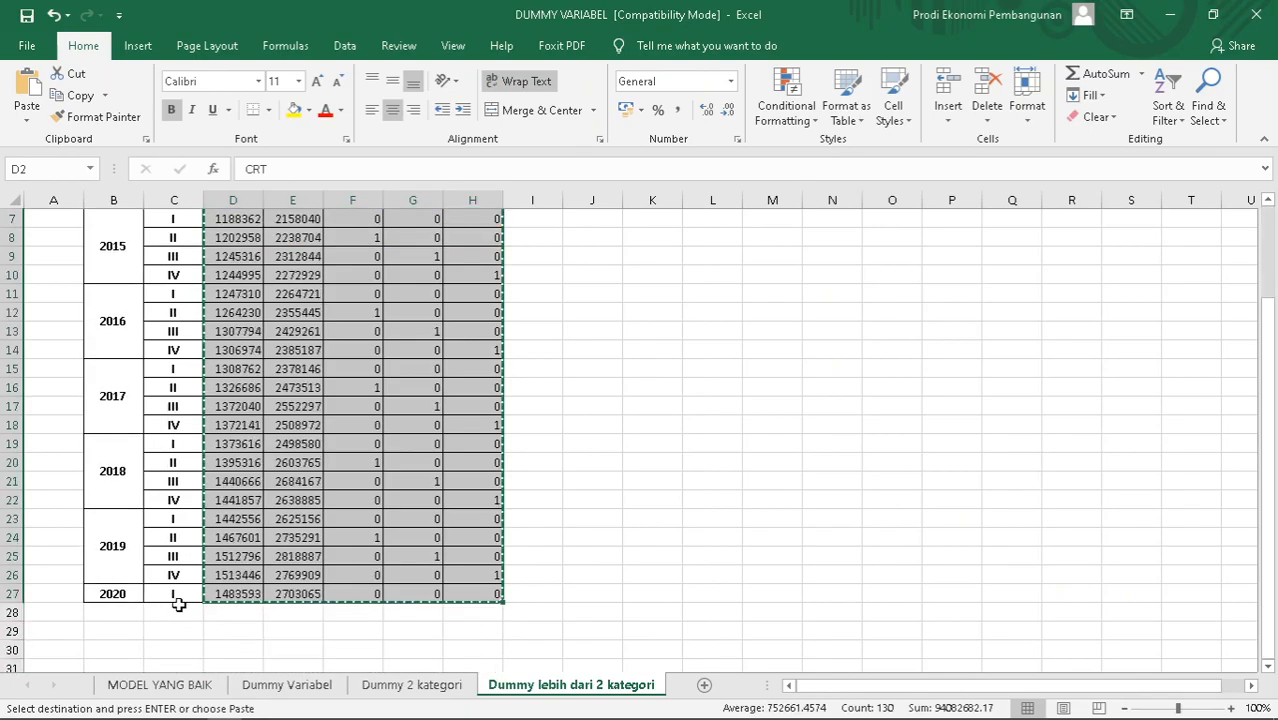
key(ctrl+v)
click(505, 708)
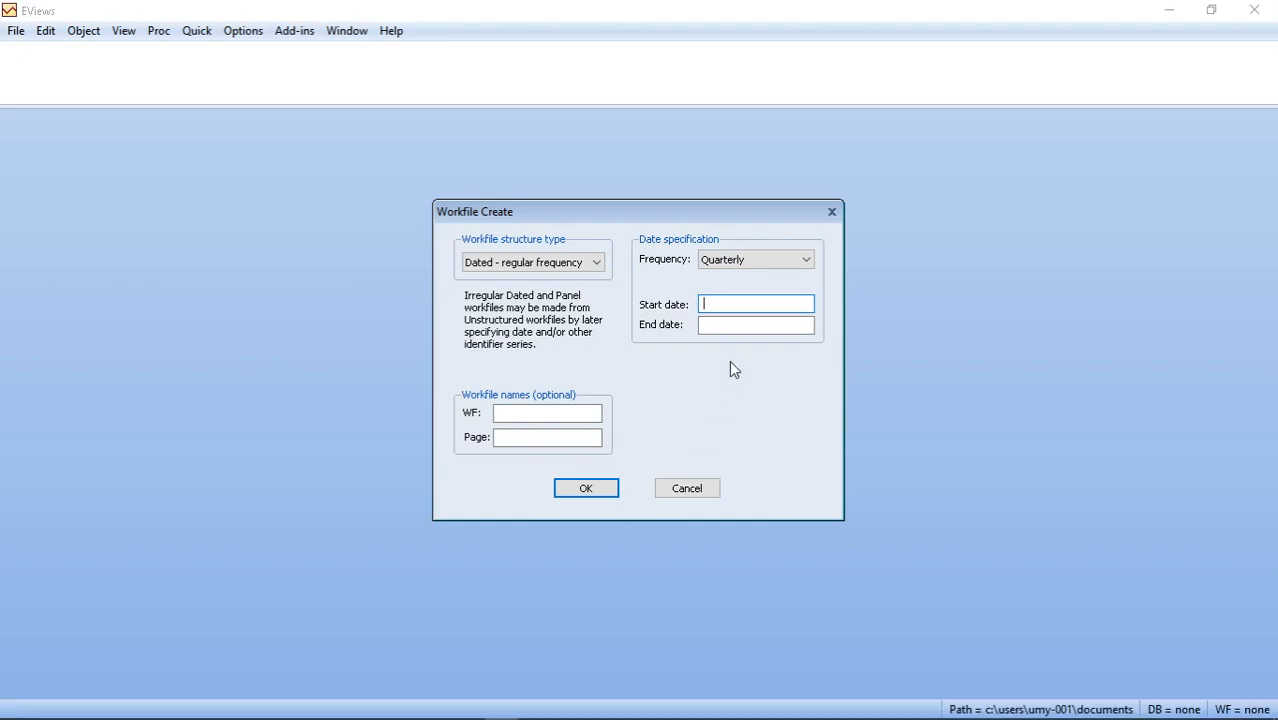
text(2014.01)
click(729, 325)
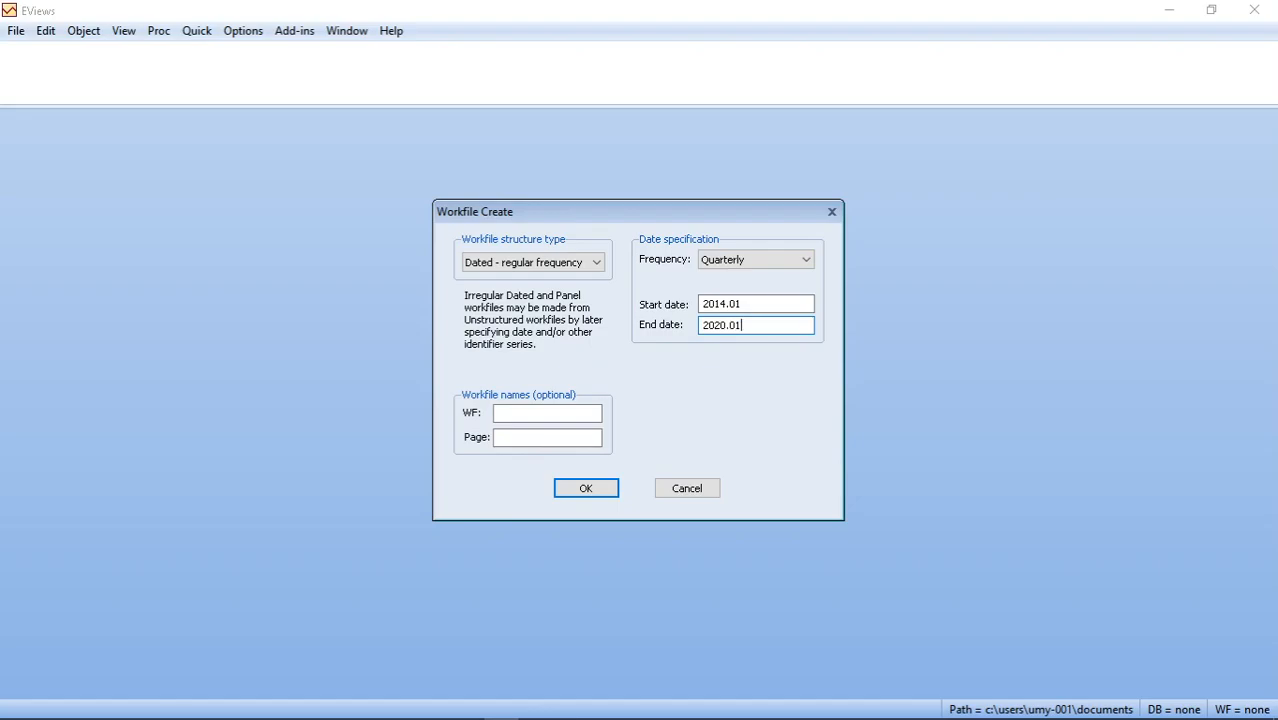
click(587, 488)
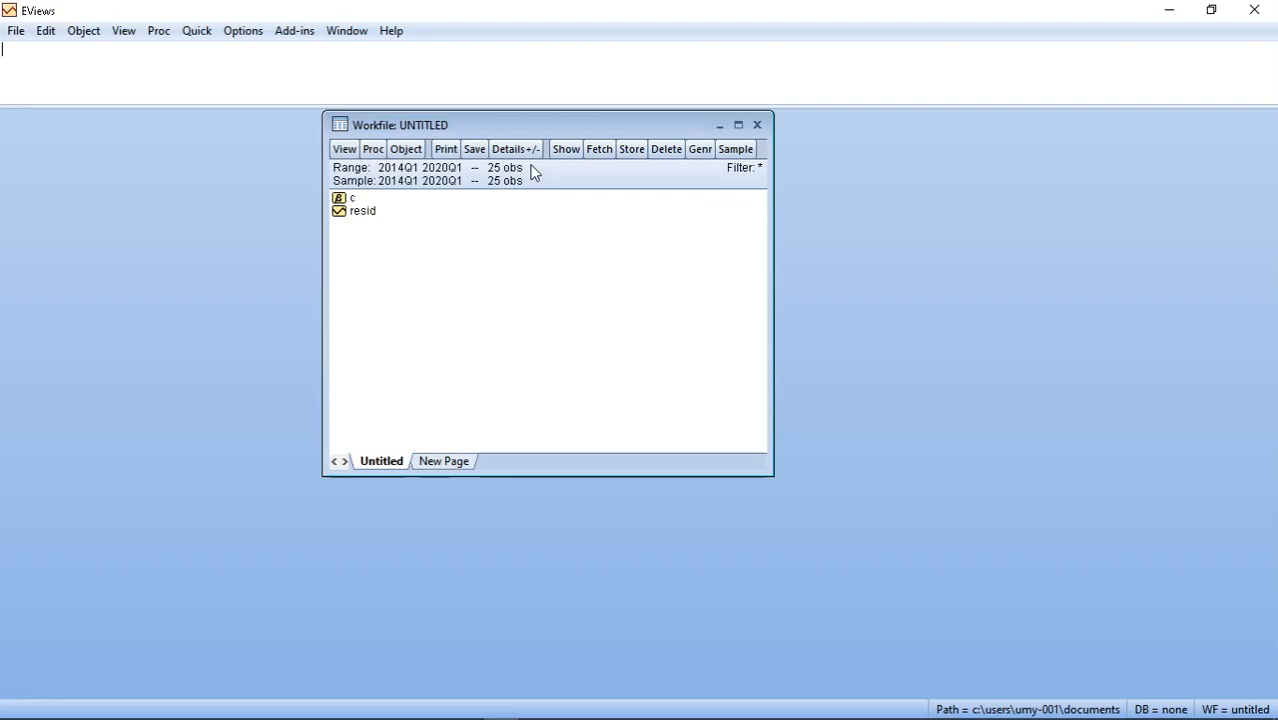
Open an empty group and paste the copied series data with their names, starting at the first column's obs header row
click(190, 31)
click(214, 134)
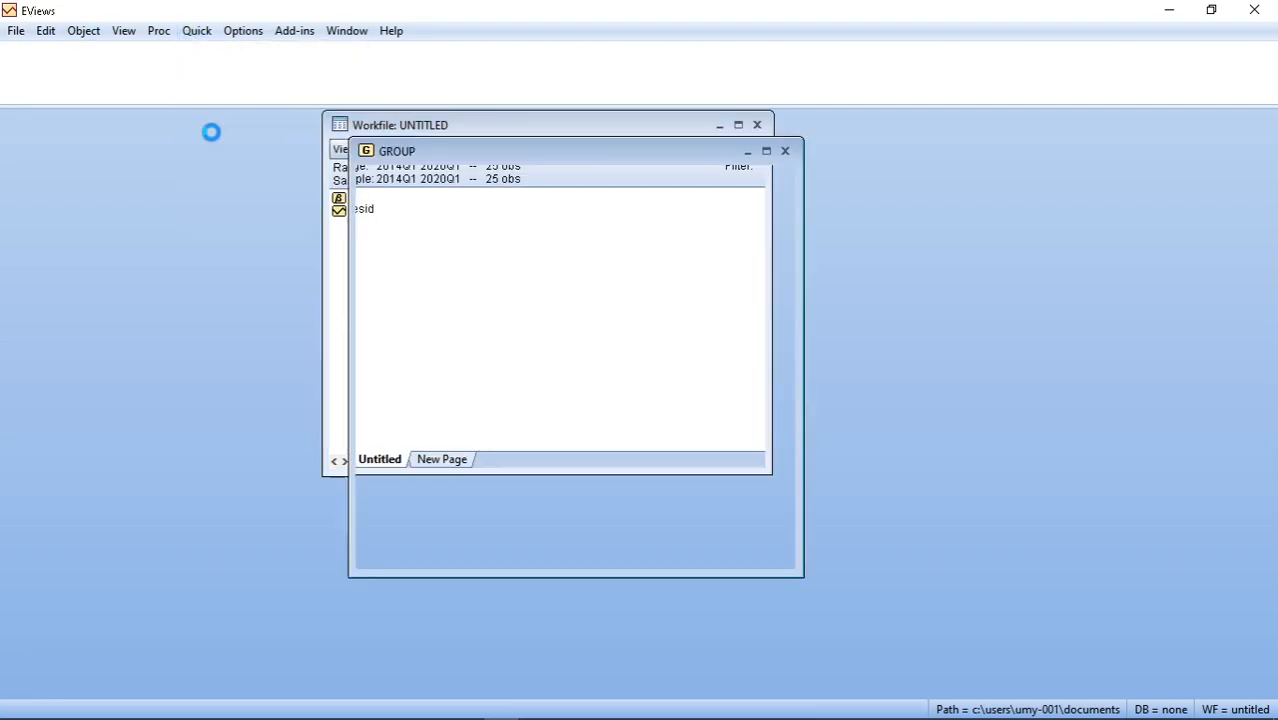
drag(787, 330, 787, 266)
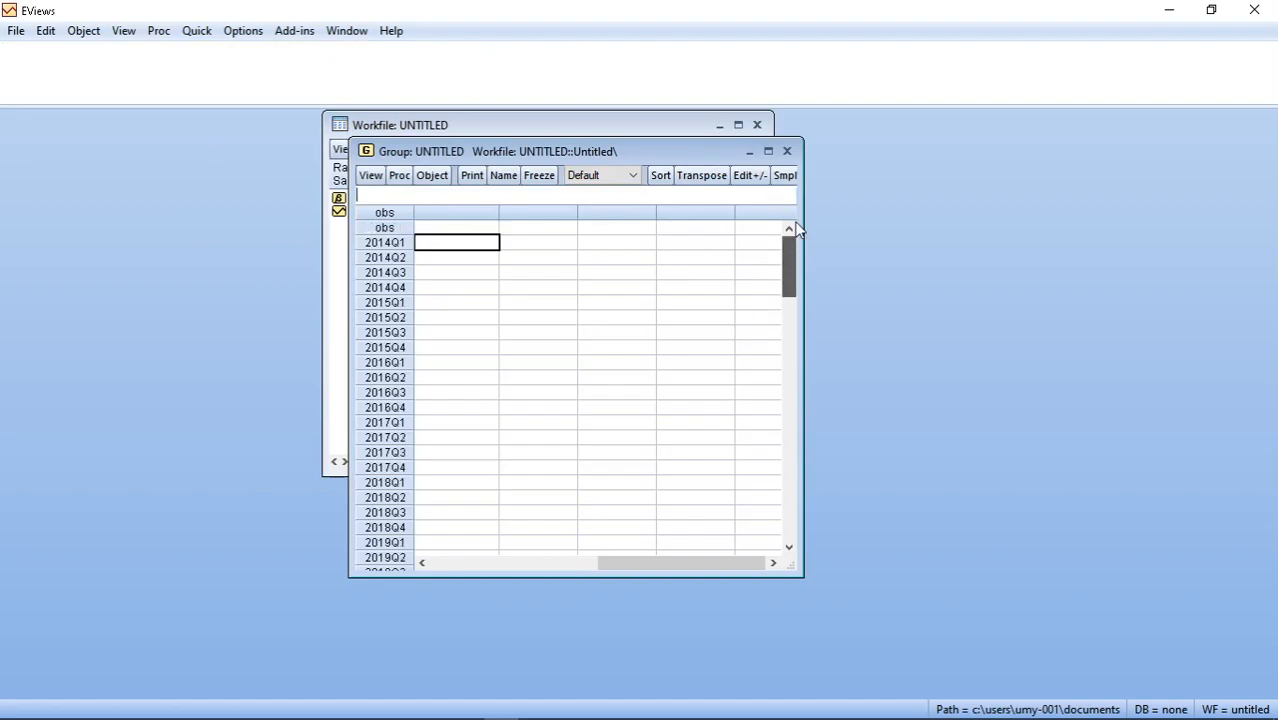
click(476, 232)
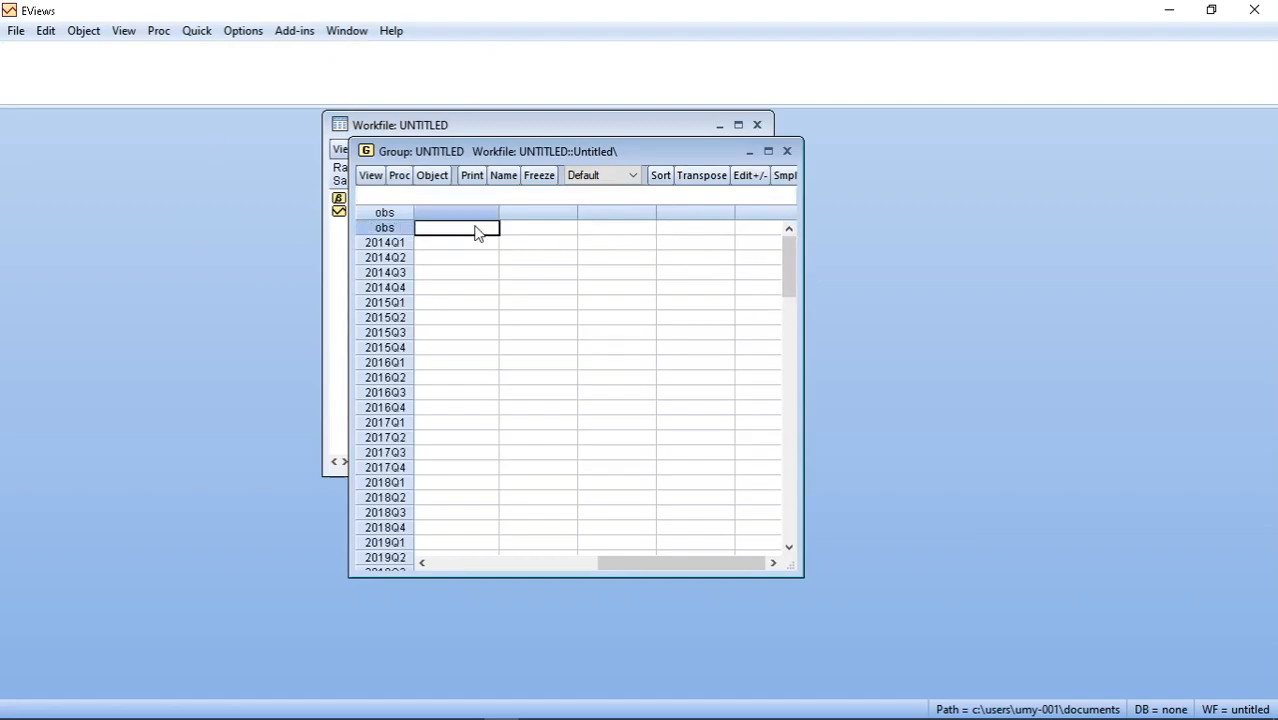
right_click(476, 232)
click(513, 257)
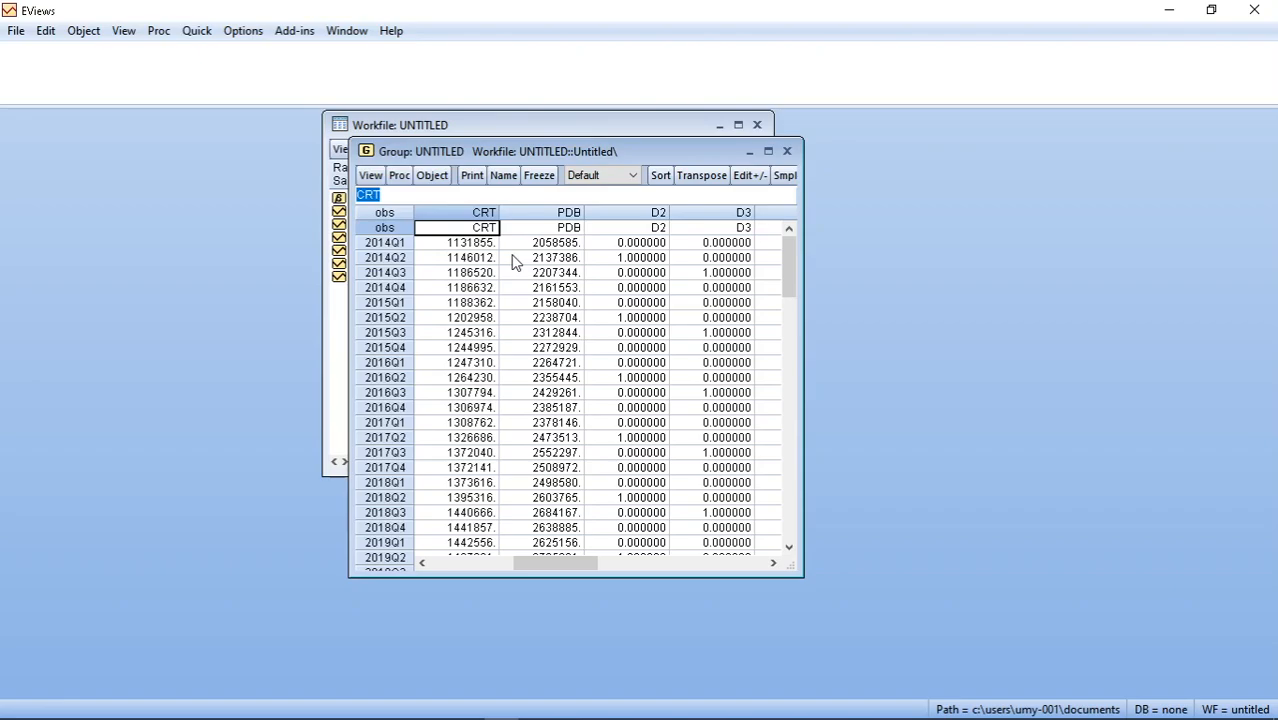
Make an equation from the group, specify it as LOG(crt) d2 d3 d4 c without pdb, and estimate it by least squares
click(398, 178)
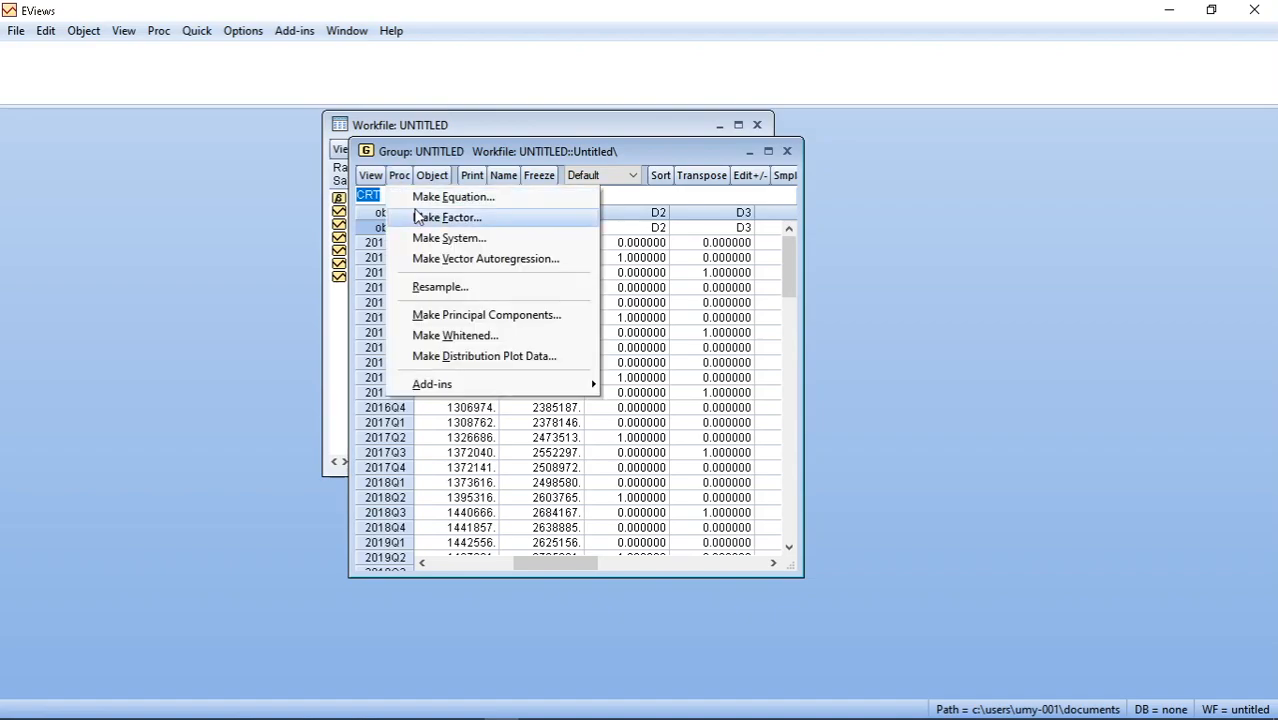
click(452, 197)
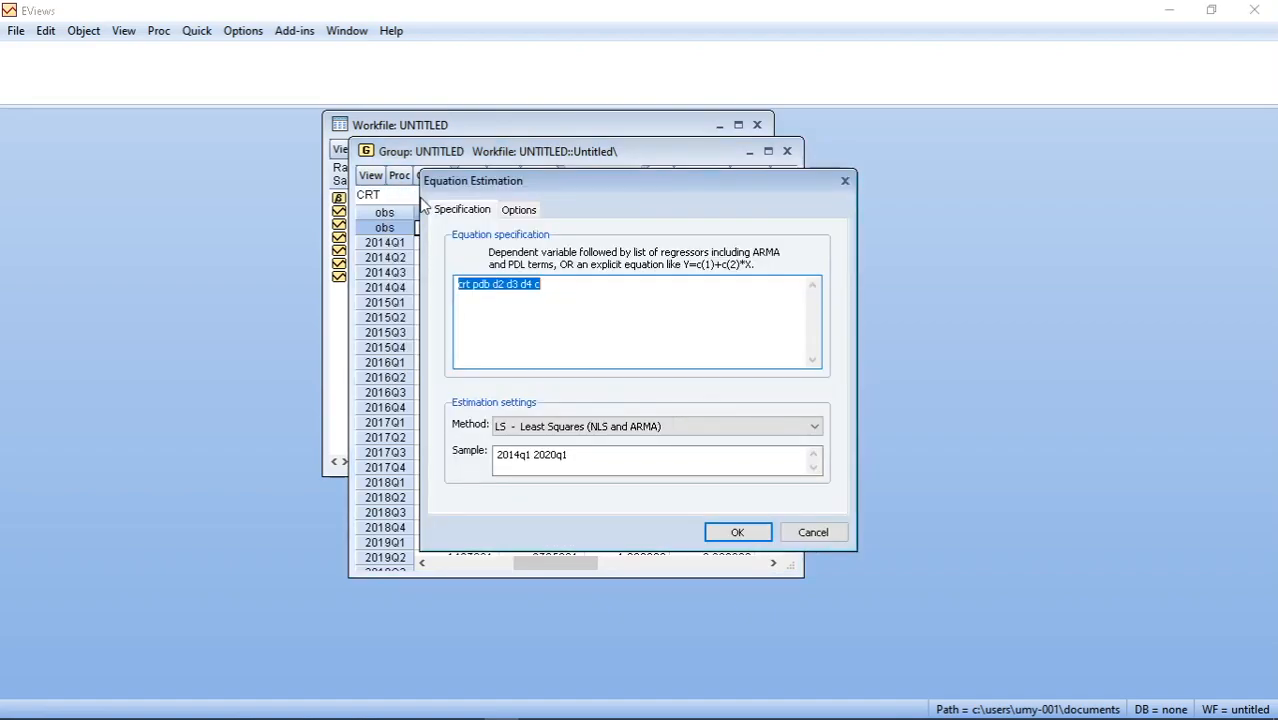
click(490, 288)
key(BackSpace)
key(BackSpace)
key(BackSpace)
key(BackSpace)
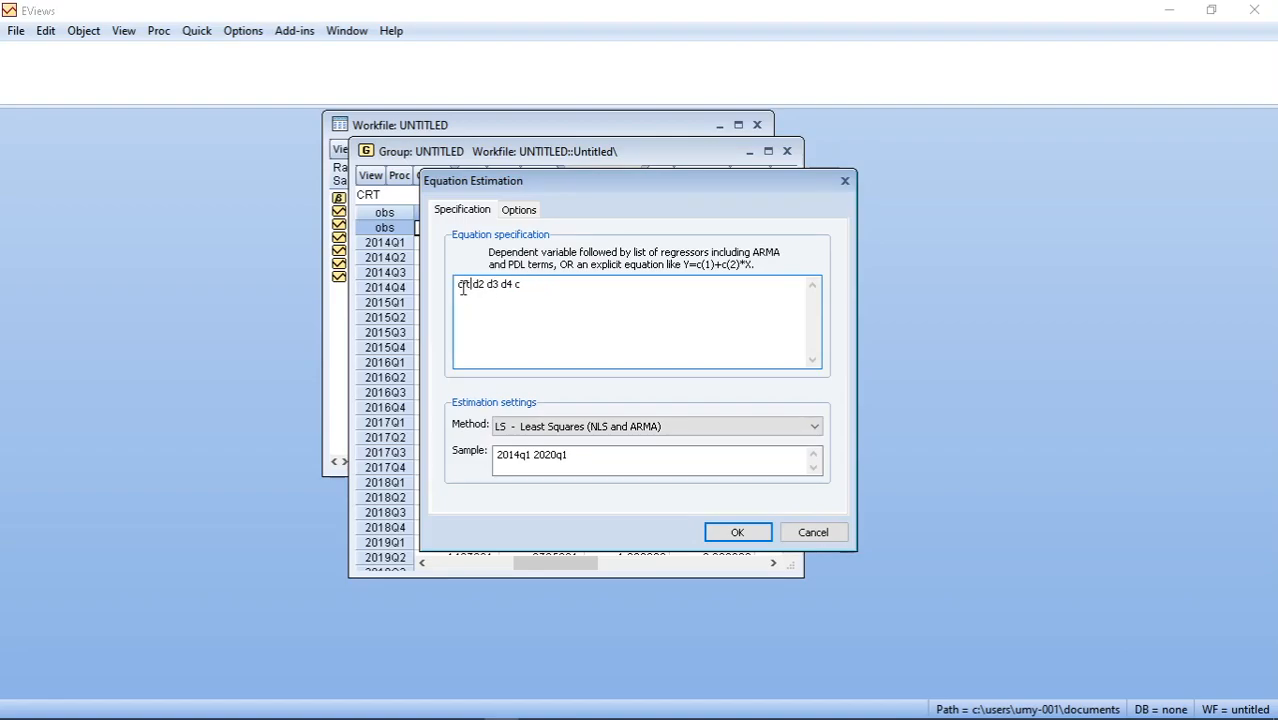
click(457, 287)
text(LOG(crt))
click(737, 531)
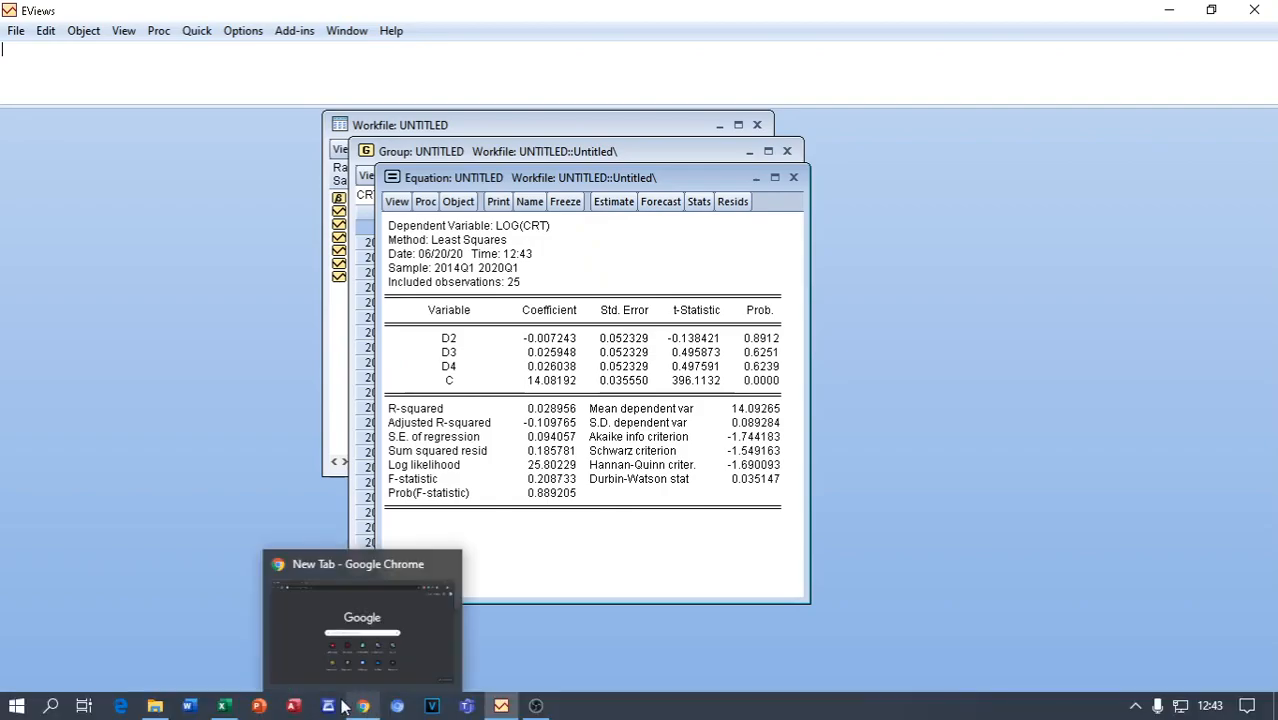
Switch to Excel and examine the regression output and fitted Log(CRT) equation for more than two categories on the Dummy Variabel sheet
click(226, 707)
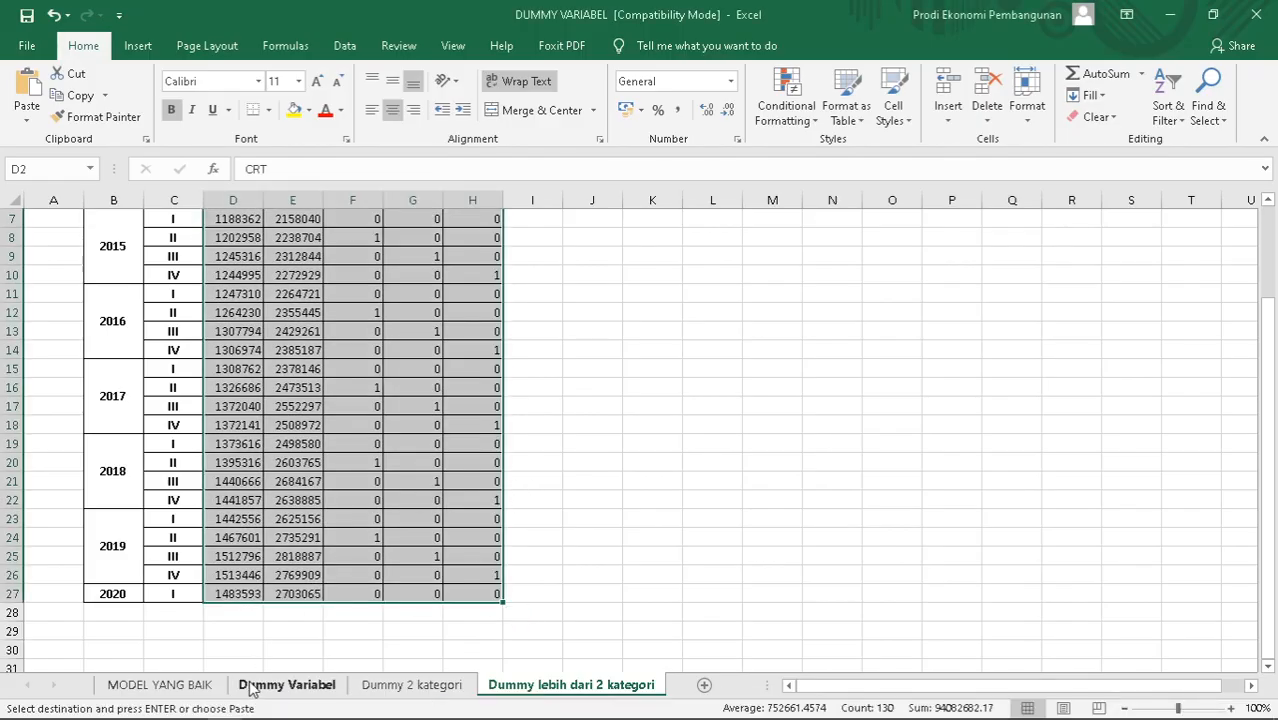
click(313, 692)
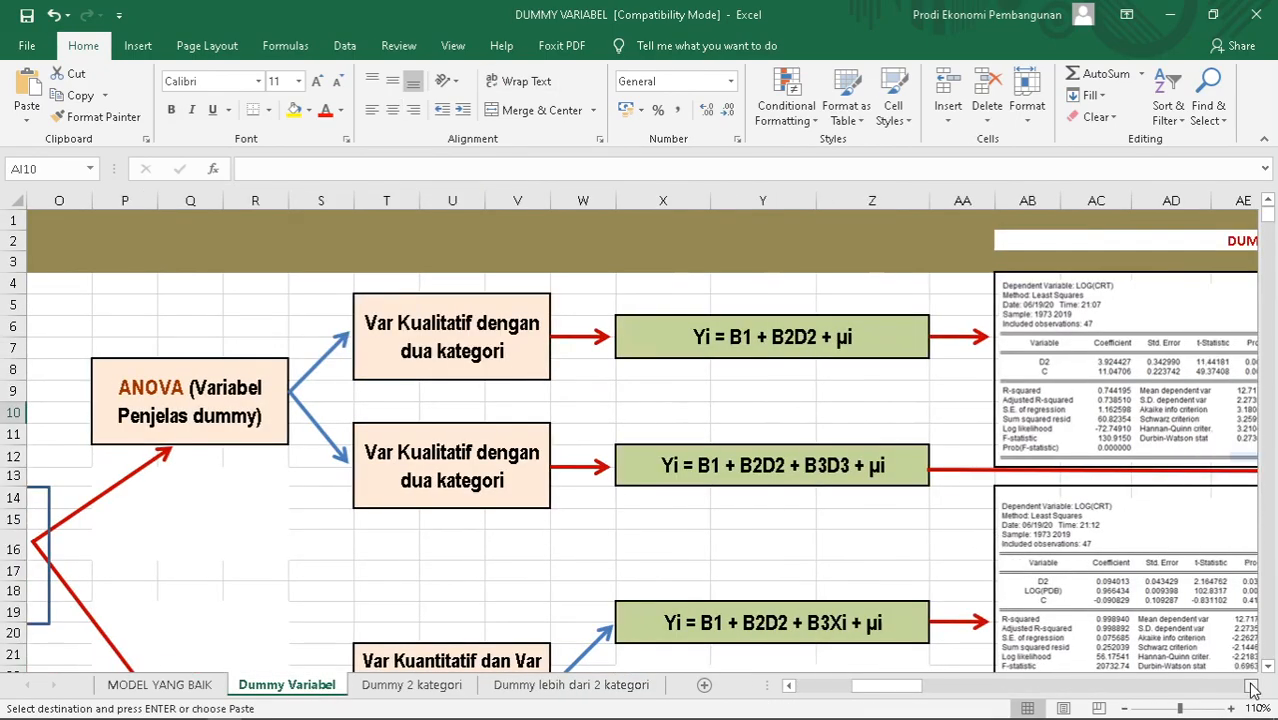
click(1251, 686)
click(1251, 686)
click(1251, 686)
click(1251, 686)
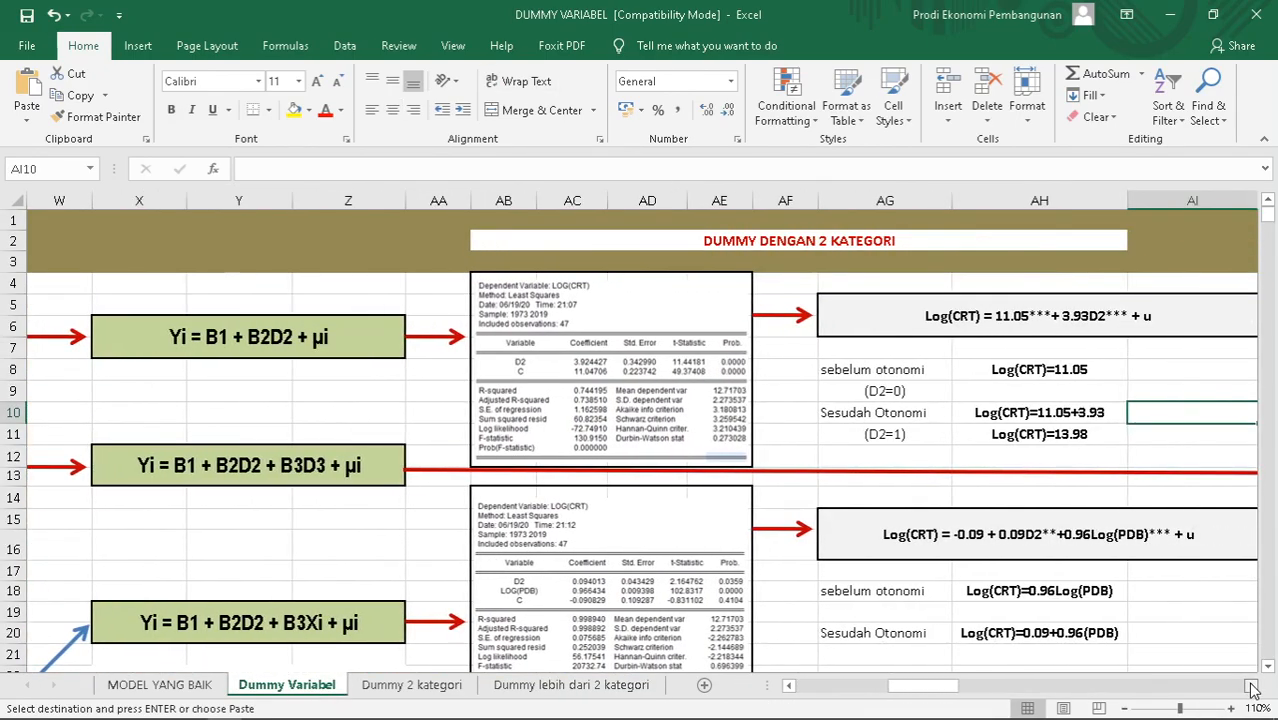
click(1251, 686)
click(1251, 686)
click(1251, 686)
click(1251, 686)
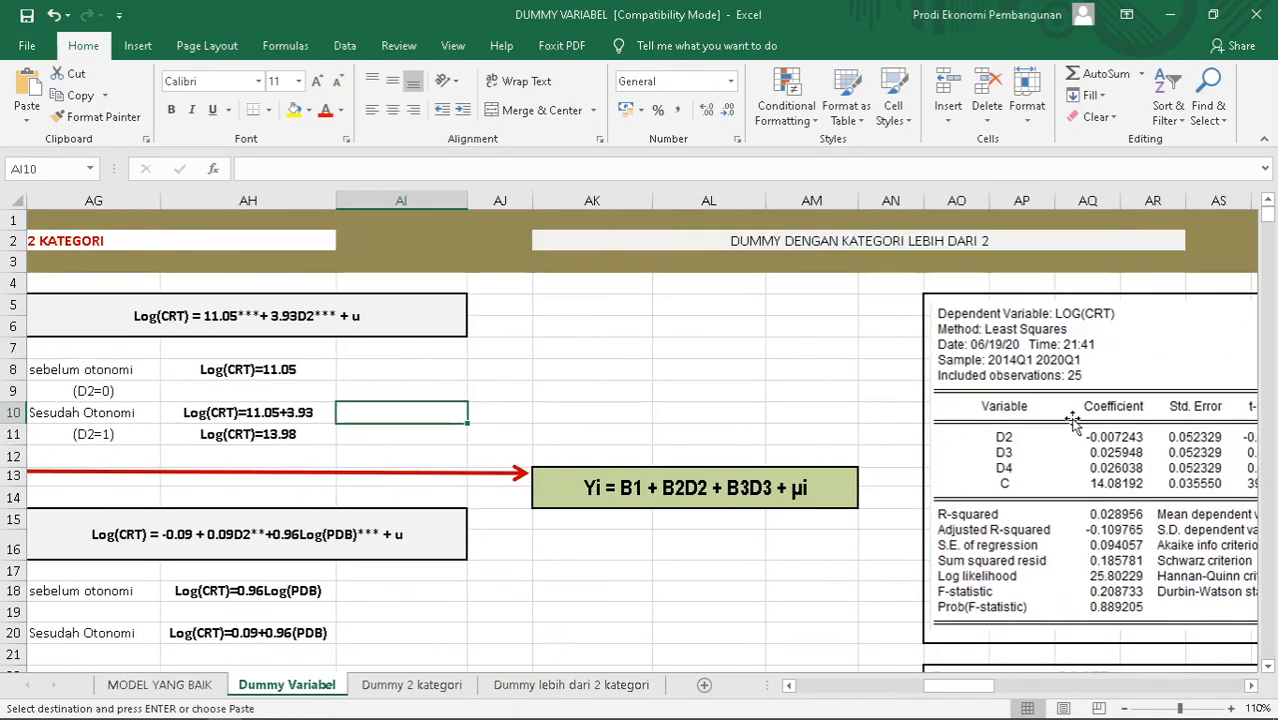
click(1252, 687)
click(1252, 687)
click(1252, 687)
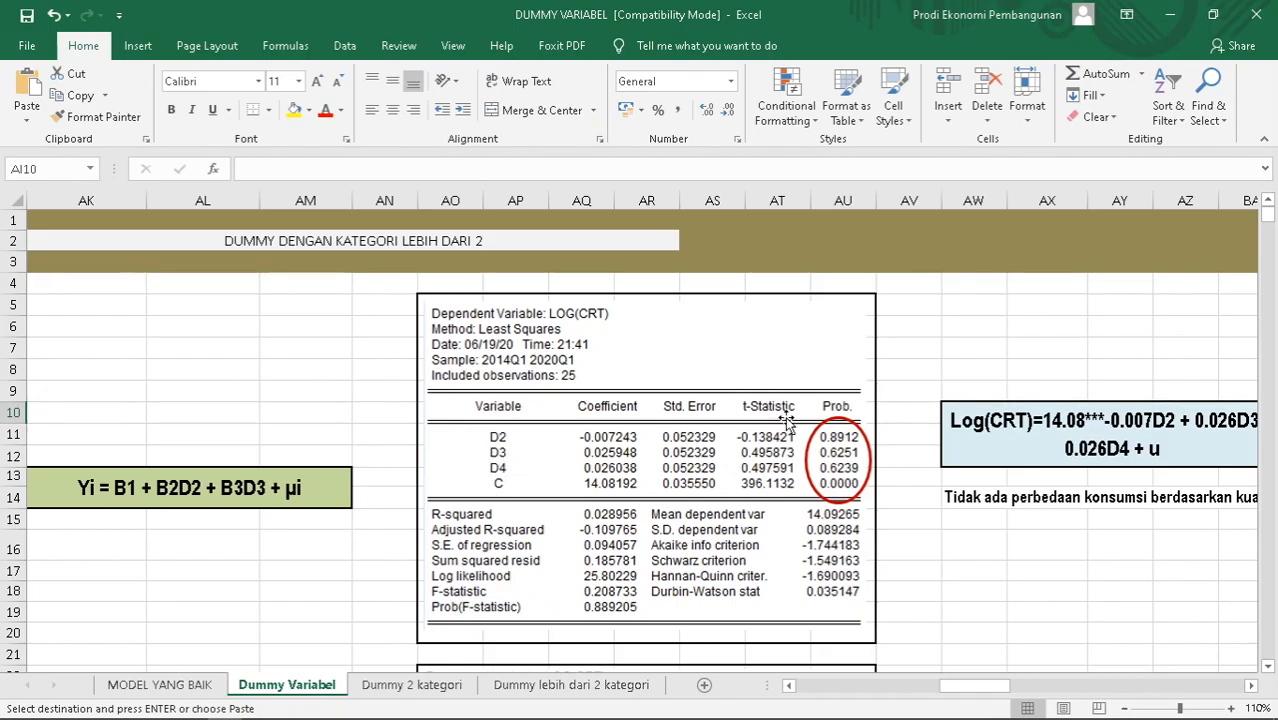
click(1251, 686)
click(1251, 686)
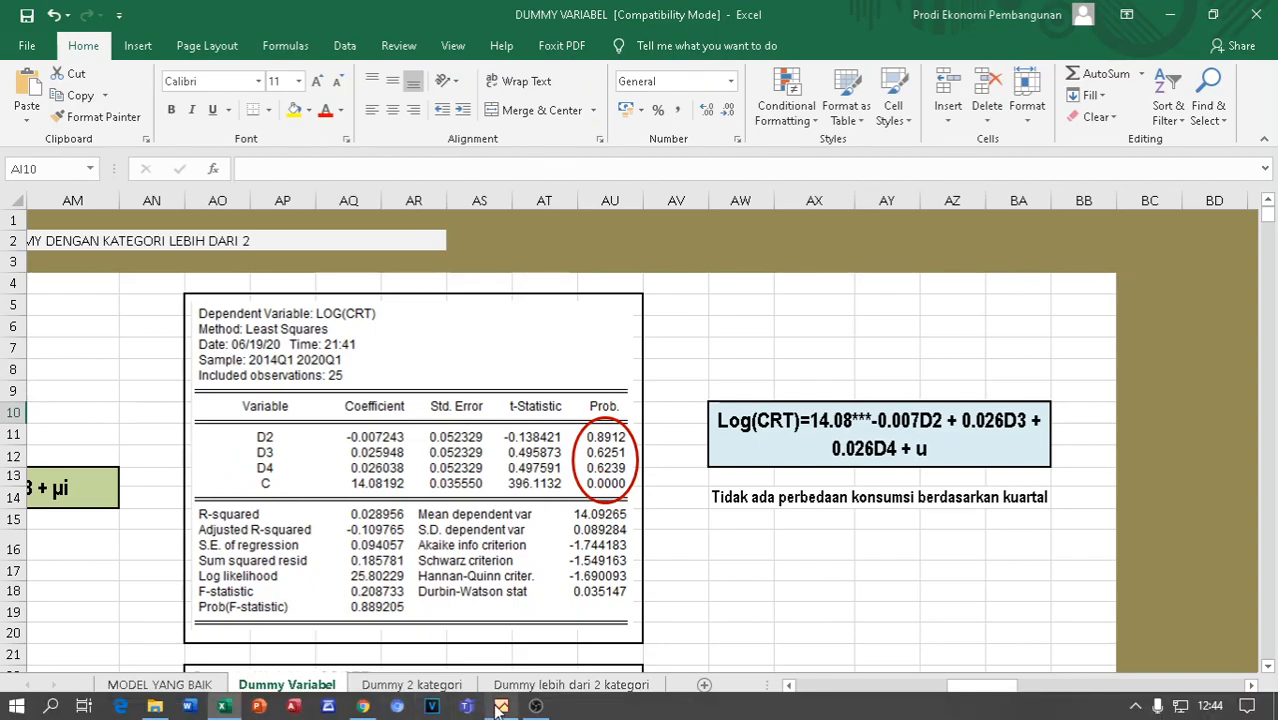
Switch to EViews and re-estimate the equation by least squares with LOG(pdb) added: log(crt) d2 d3 d4 LOG(pdb) c
click(501, 706)
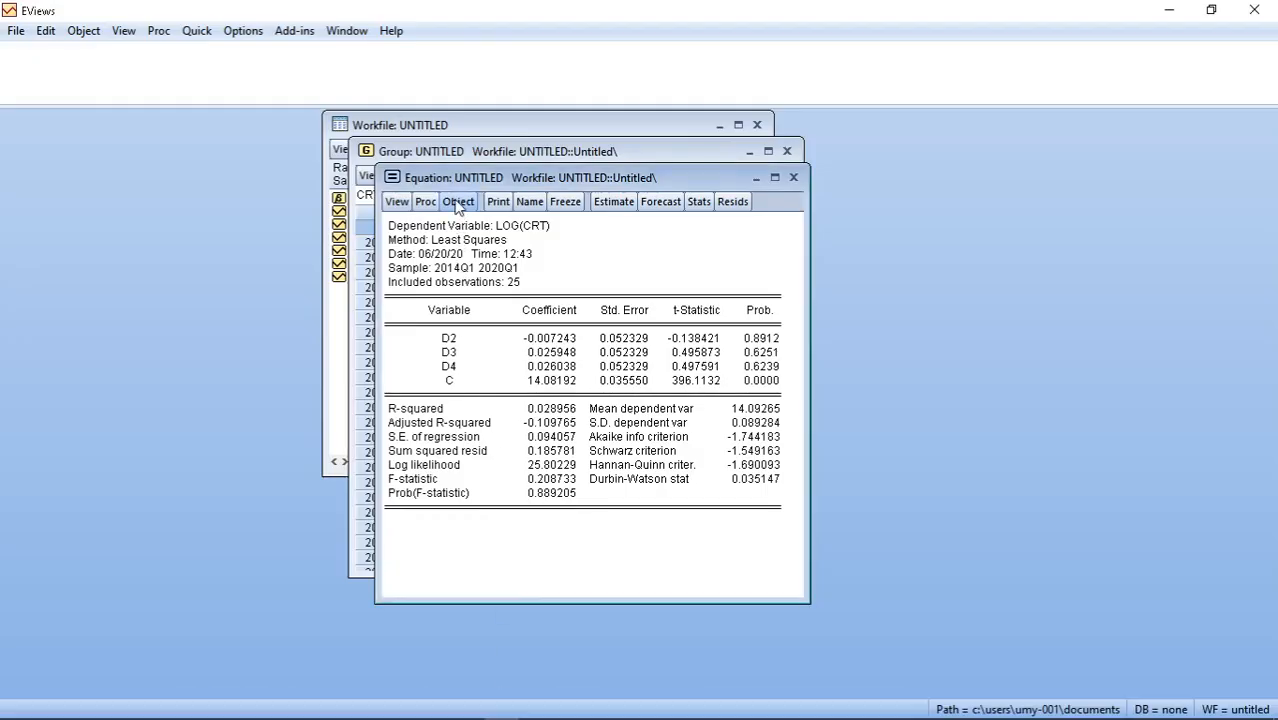
click(614, 203)
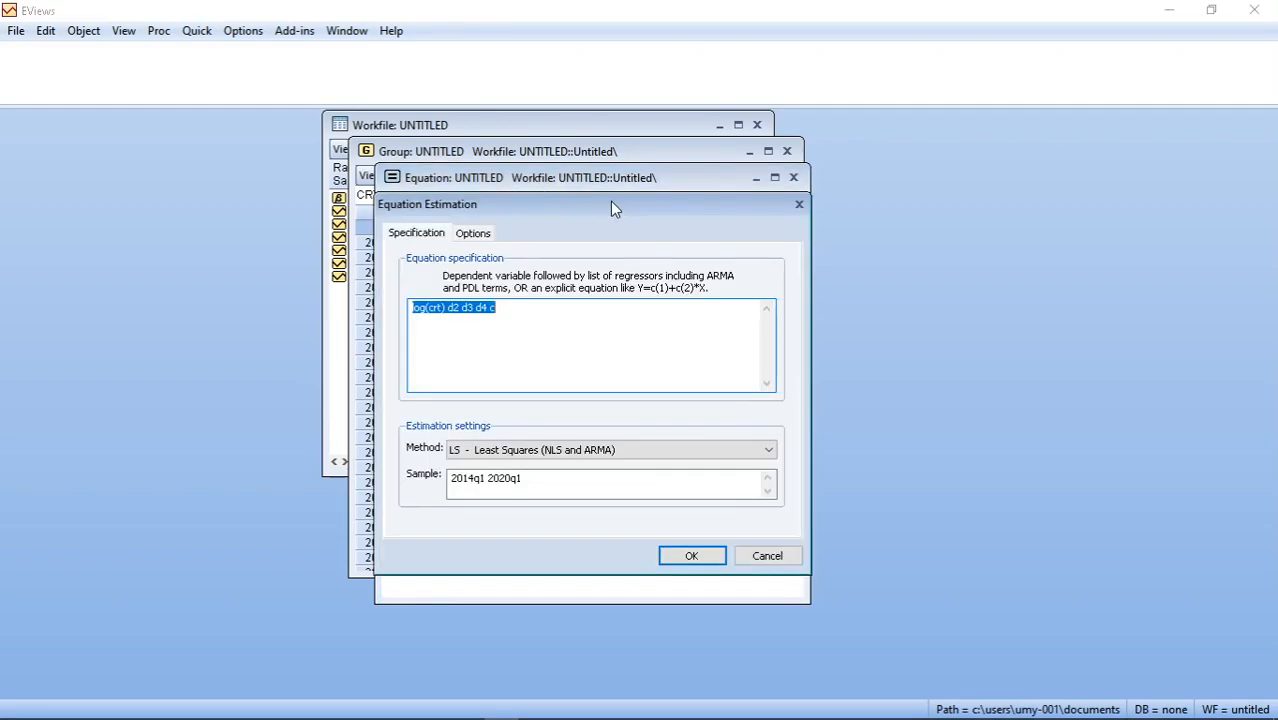
click(491, 308)
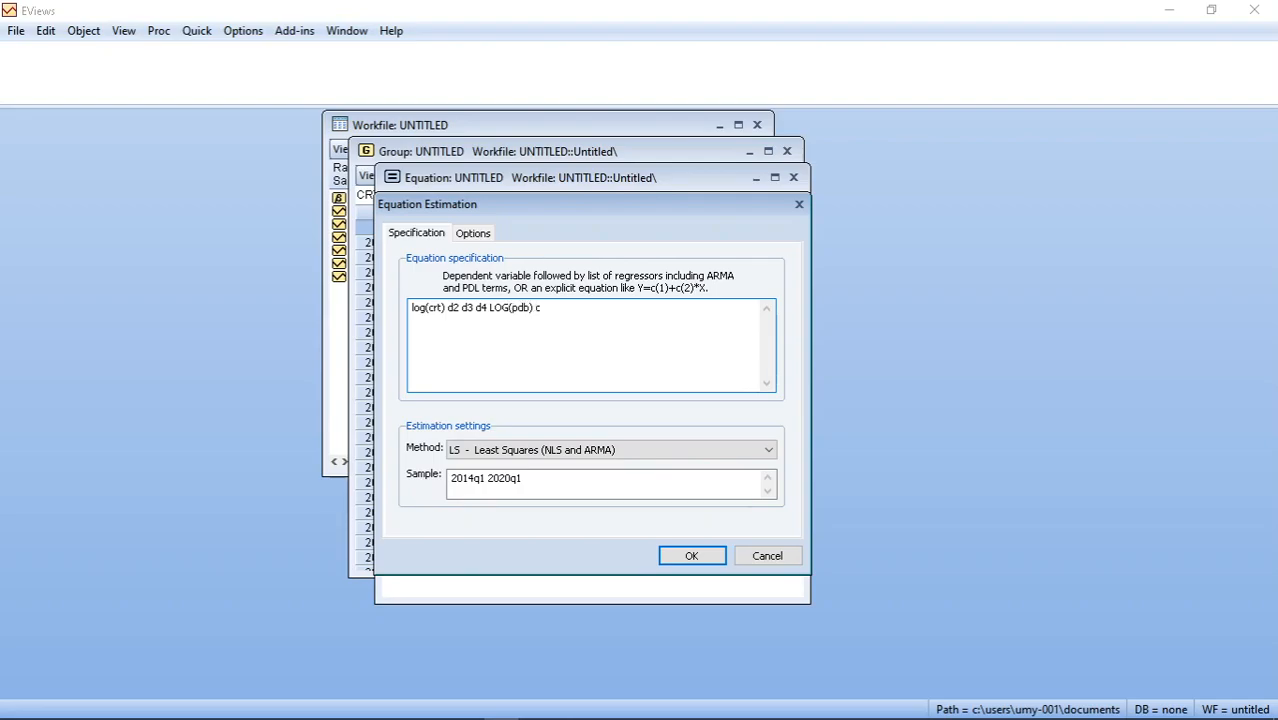
click(675, 556)
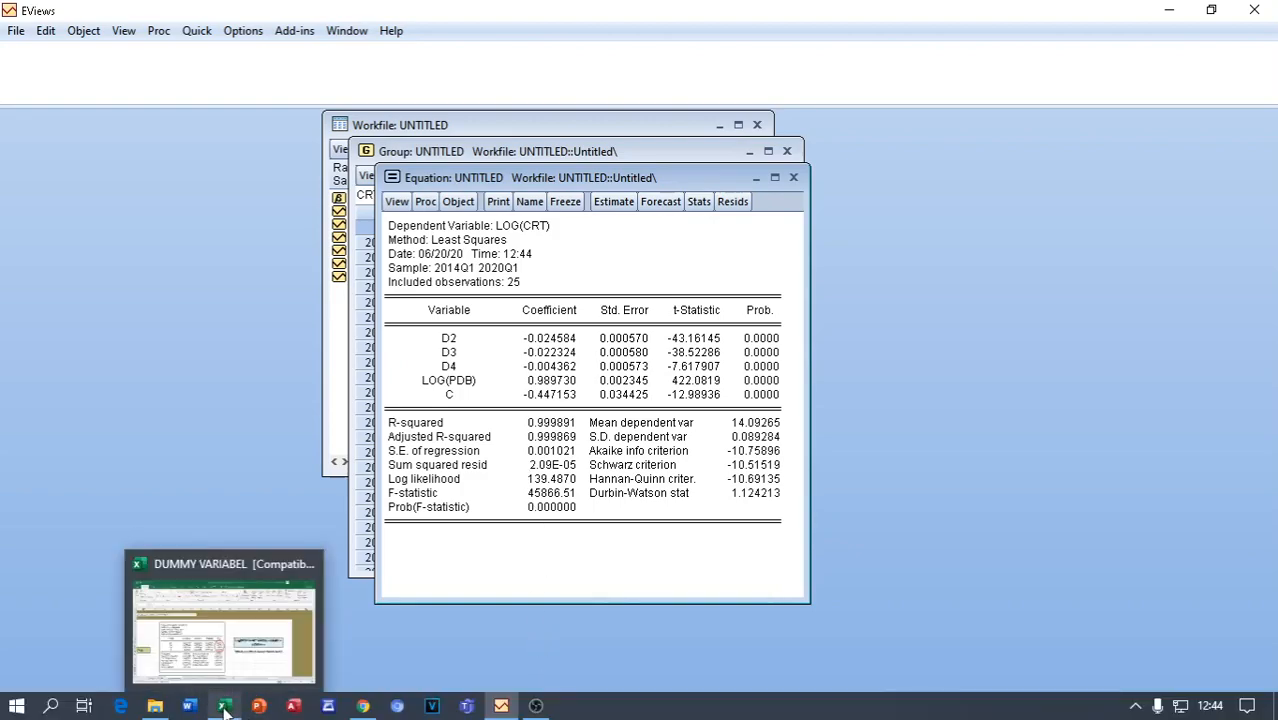
Switch to Excel and examine the regression output with LOG(PDB), its fitted equation and the per-quarter equations against the model without PDB
click(224, 706)
scroll(675, 427, down, 4)
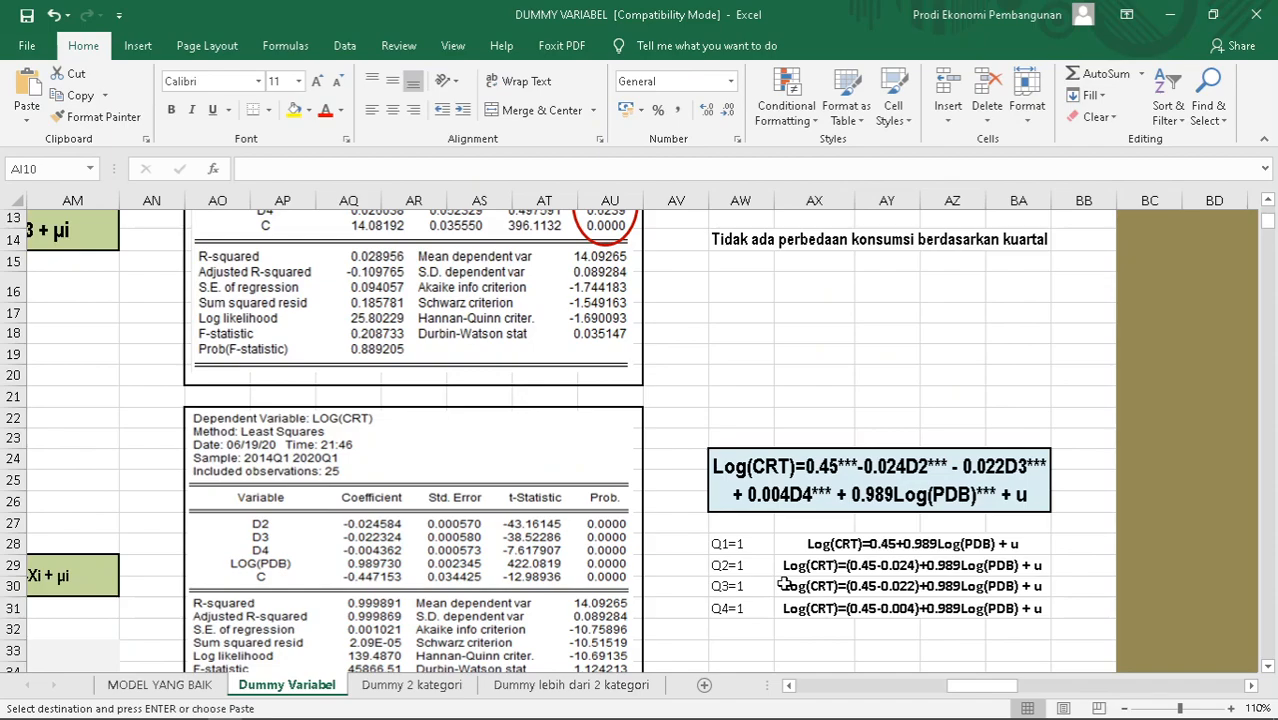
scroll(785, 586, up, 1)
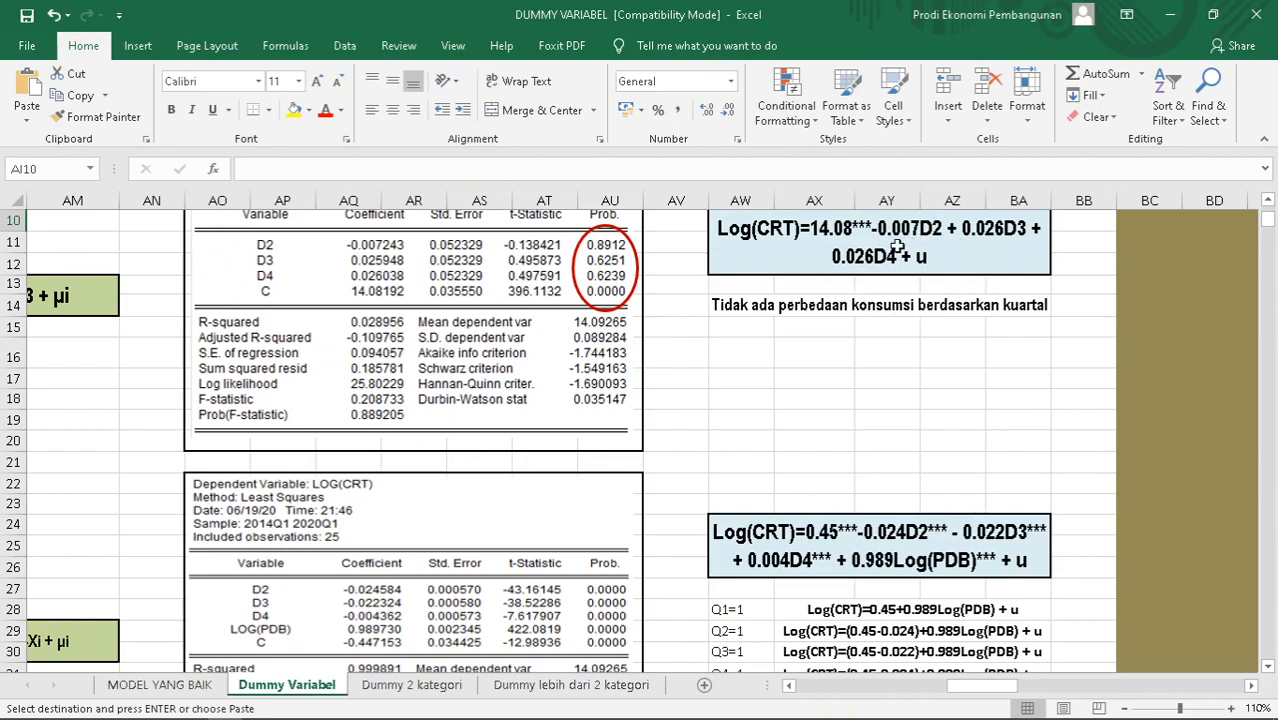
scroll(869, 360, down, 1)
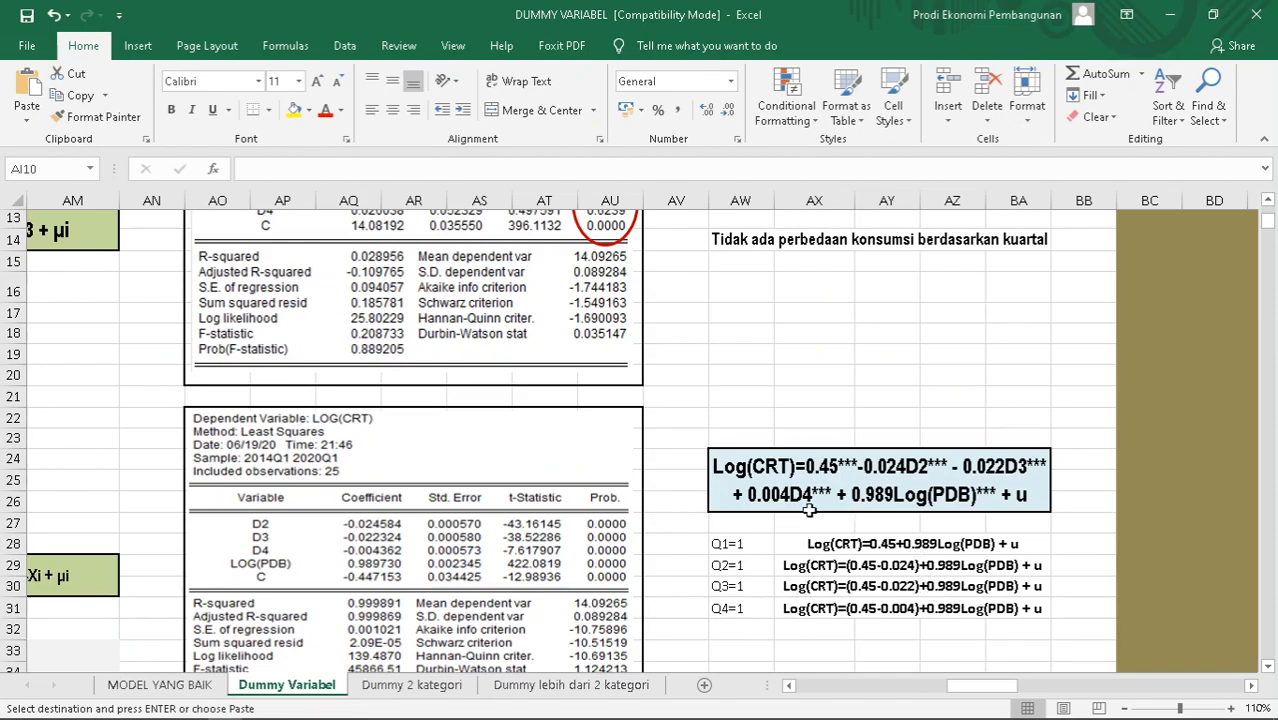
Review the best-model criteria and specification-error diagram on the MODEL YANG BAIK sheet
click(160, 685)
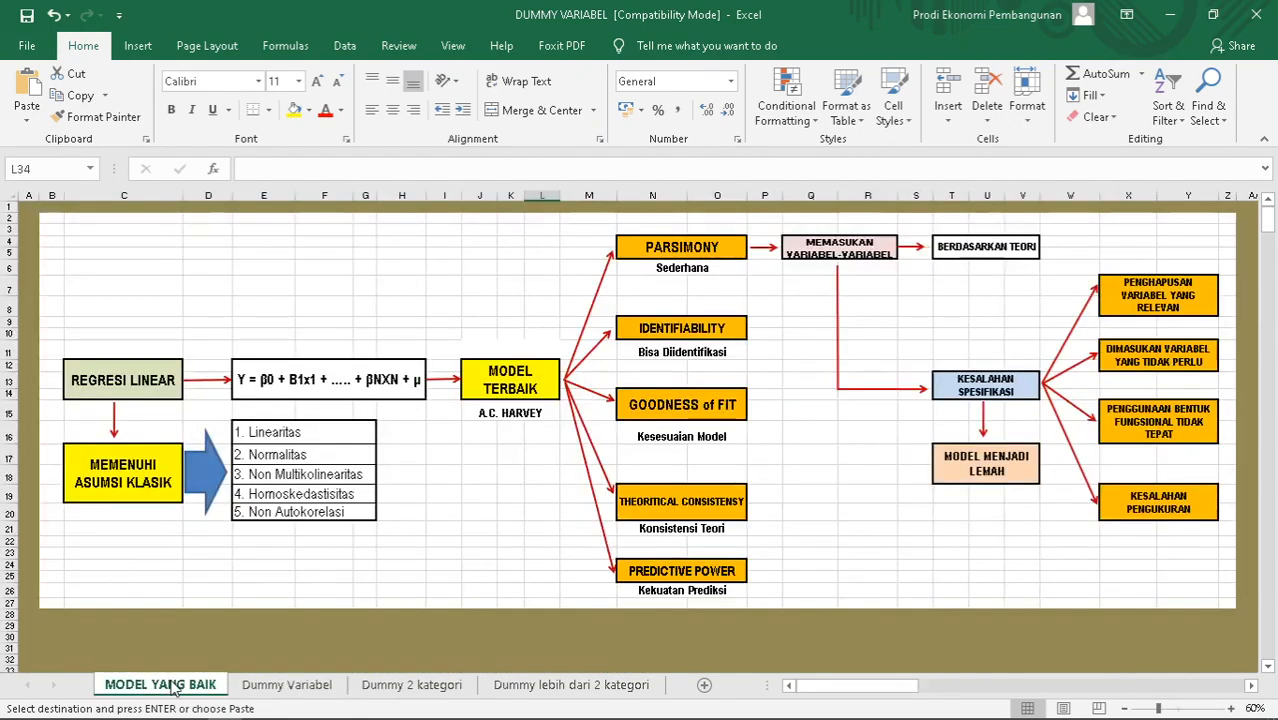
click(1252, 687)
click(1252, 687)
click(1252, 687)
click(1252, 687)
click(1252, 687)
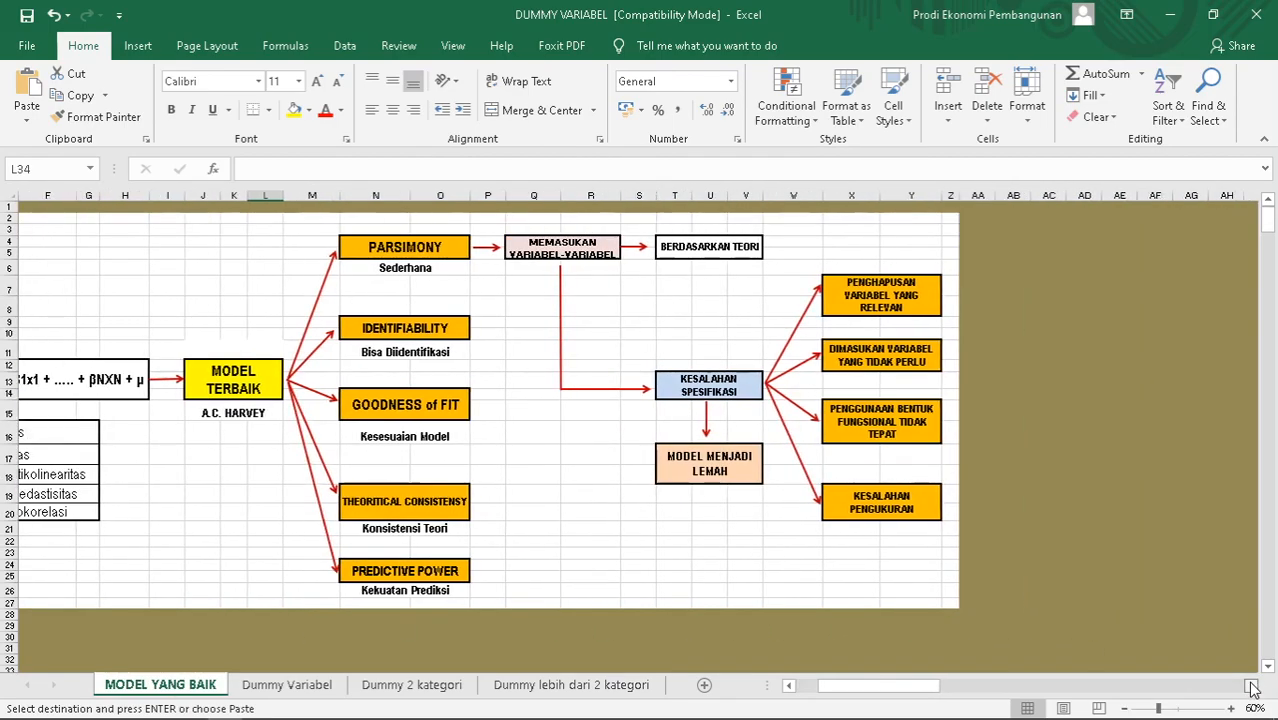
click(1252, 687)
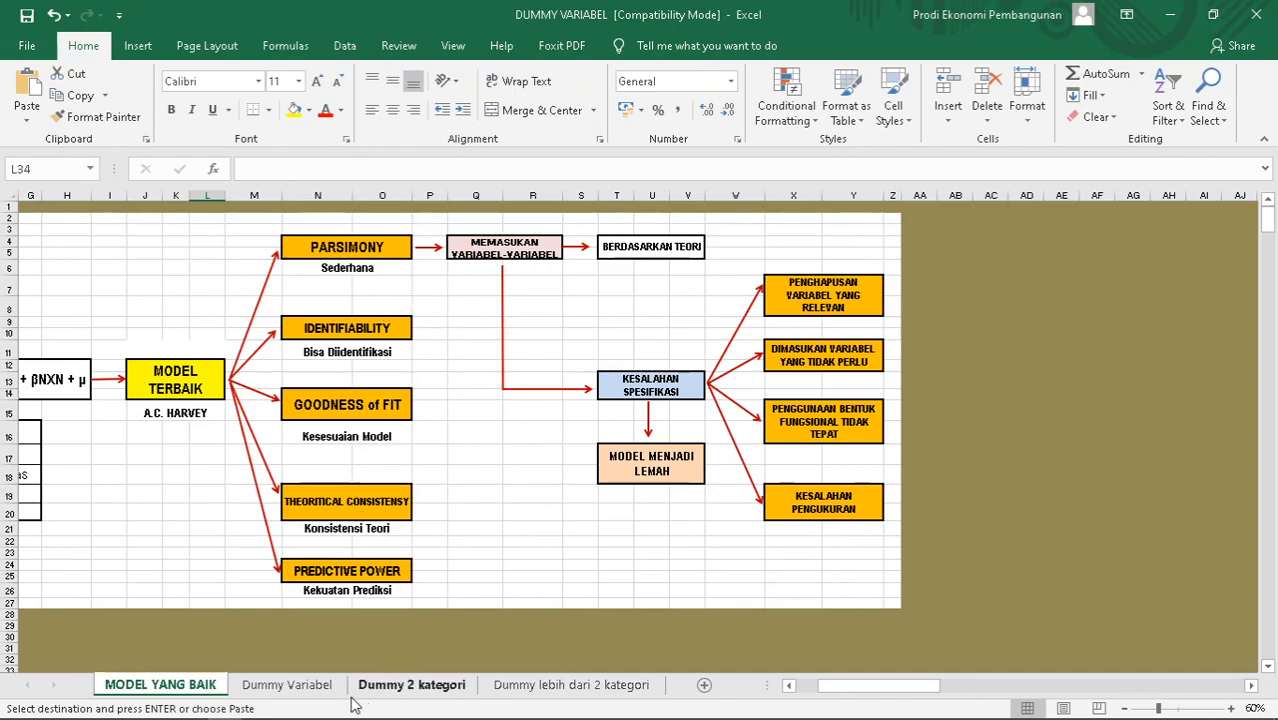
Compare the fitted Log(CRT) equation without PDB on the Dummy Variabel sheet with the criteria on the MODEL YANG BAIK sheet
click(292, 686)
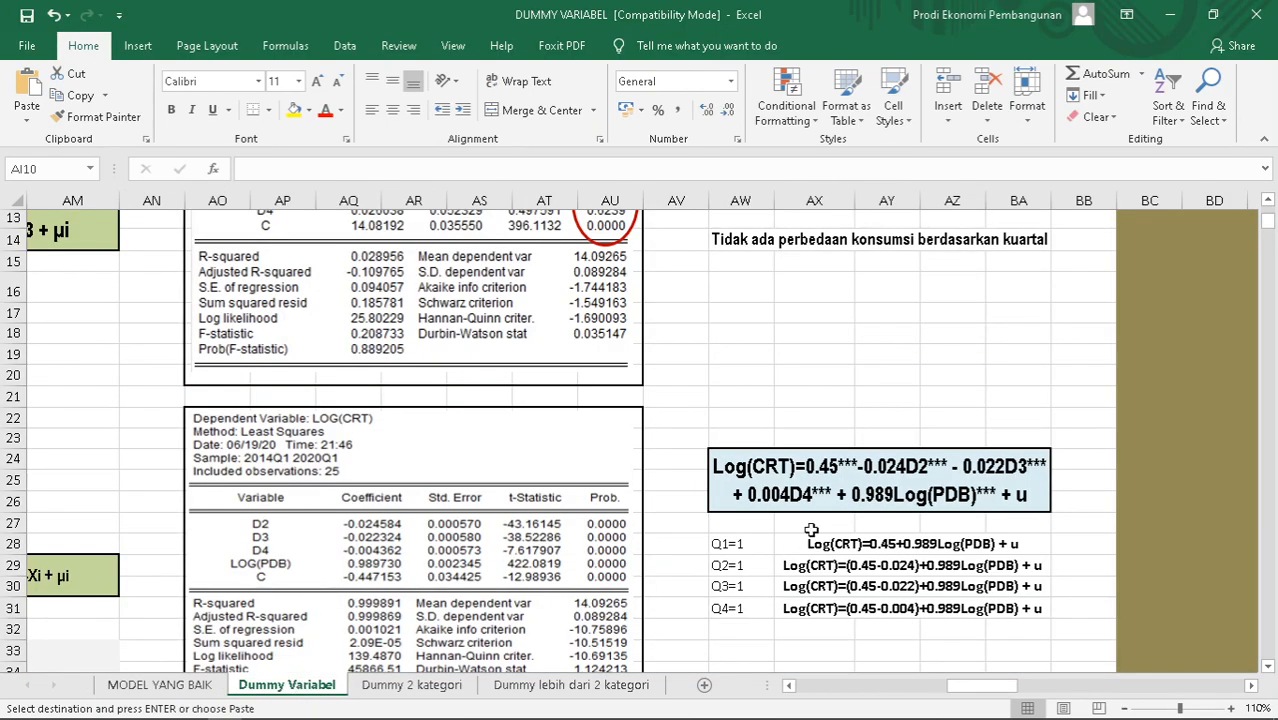
scroll(681, 500, up, 2)
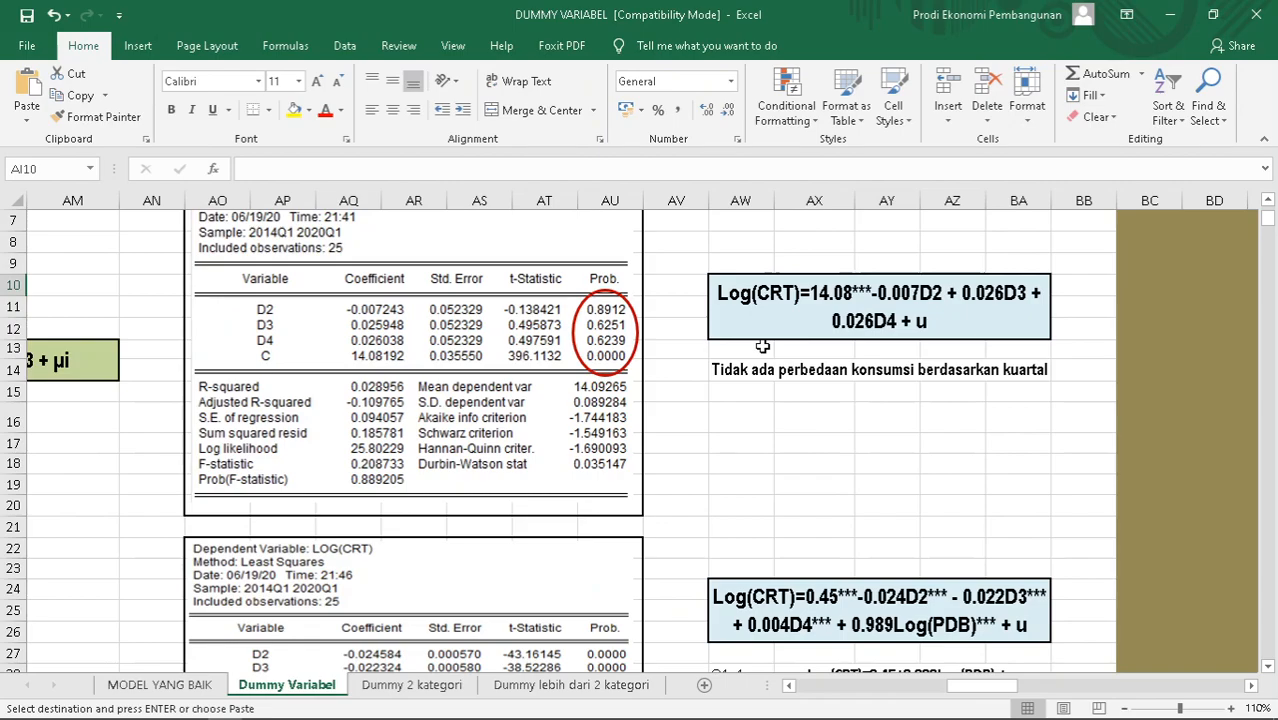
click(186, 685)
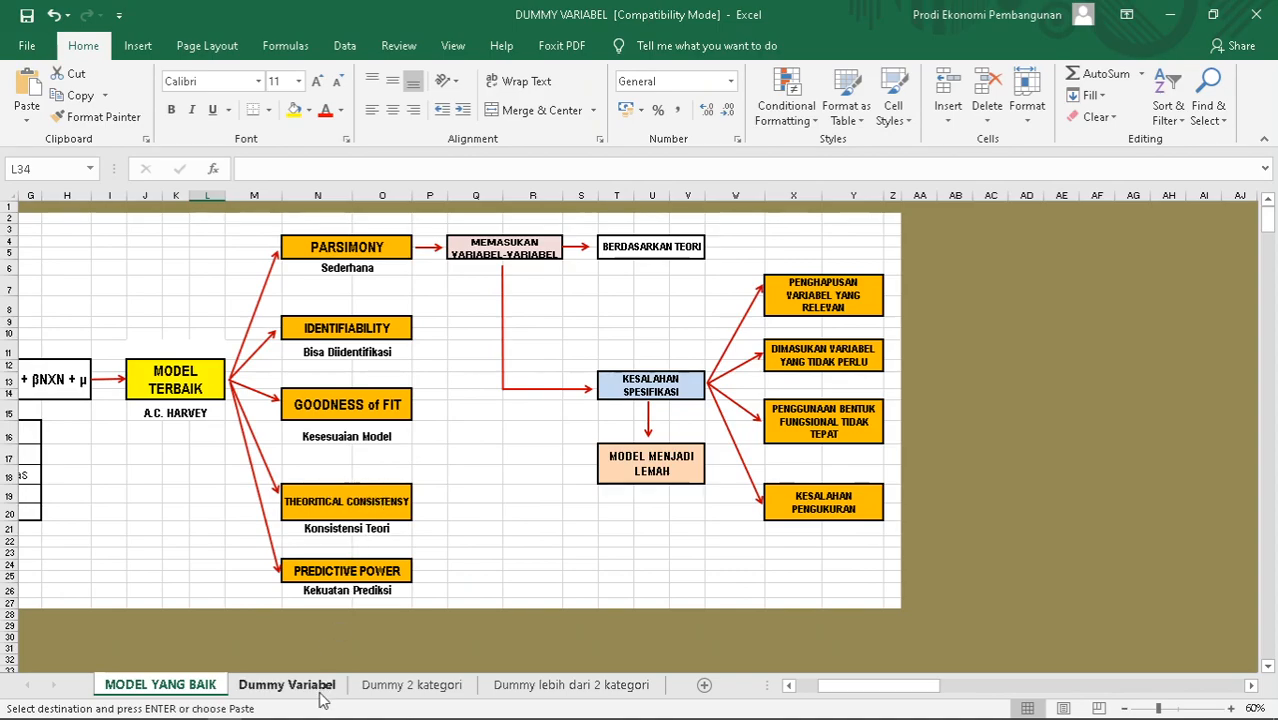
click(286, 685)
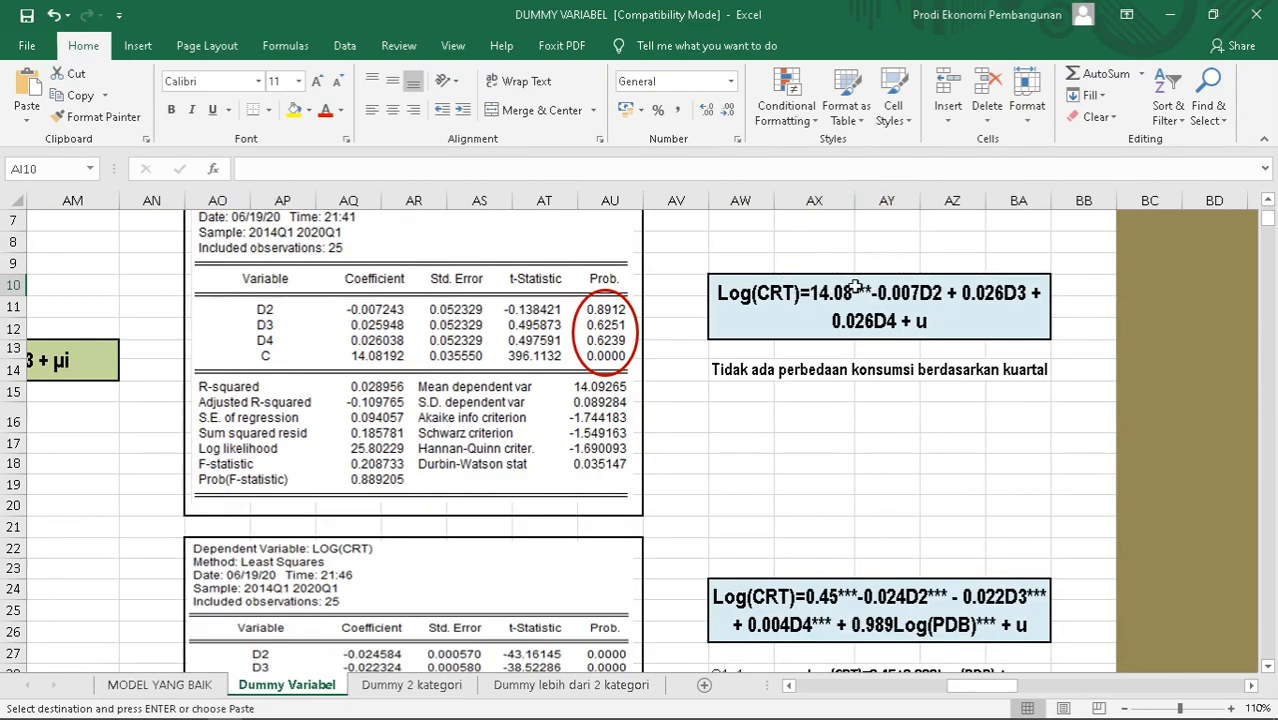
Increase the height of row 5 on the MODEL YANG BAIK sheet to fit the full text MEMASUKAN VARIABEL-VARIABEL KUNCI in its box
click(160, 685)
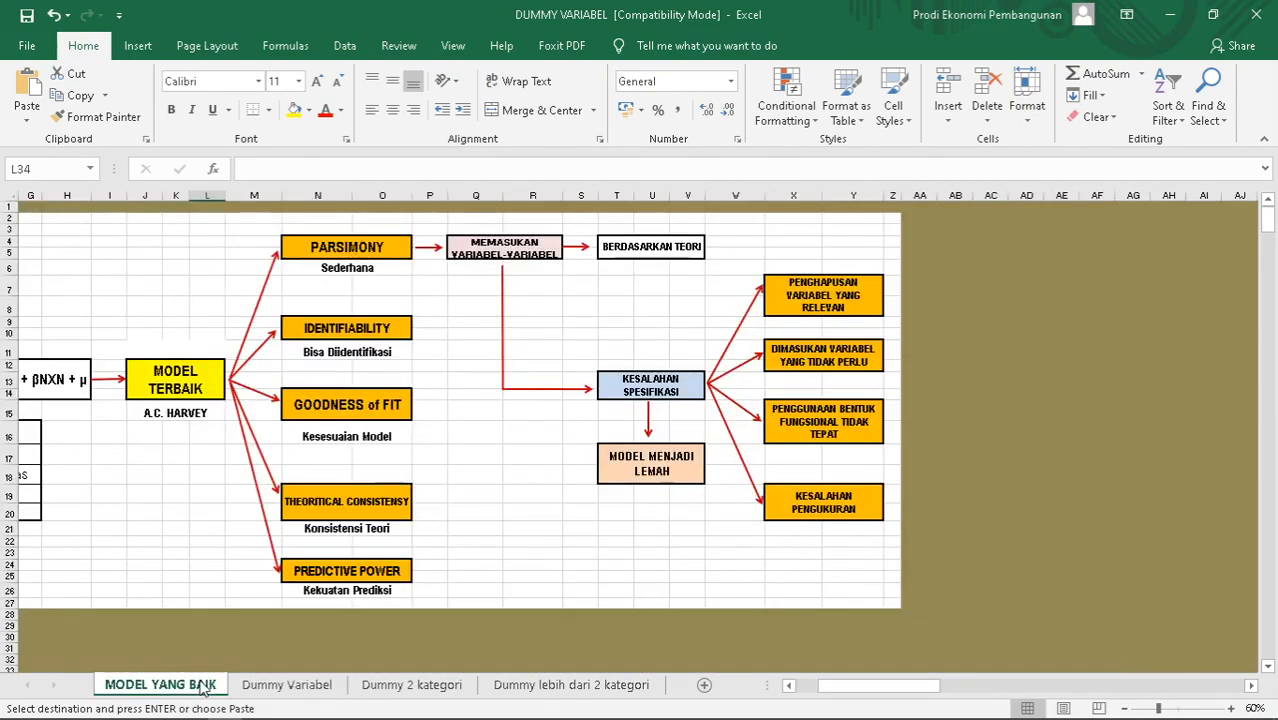
click(508, 253)
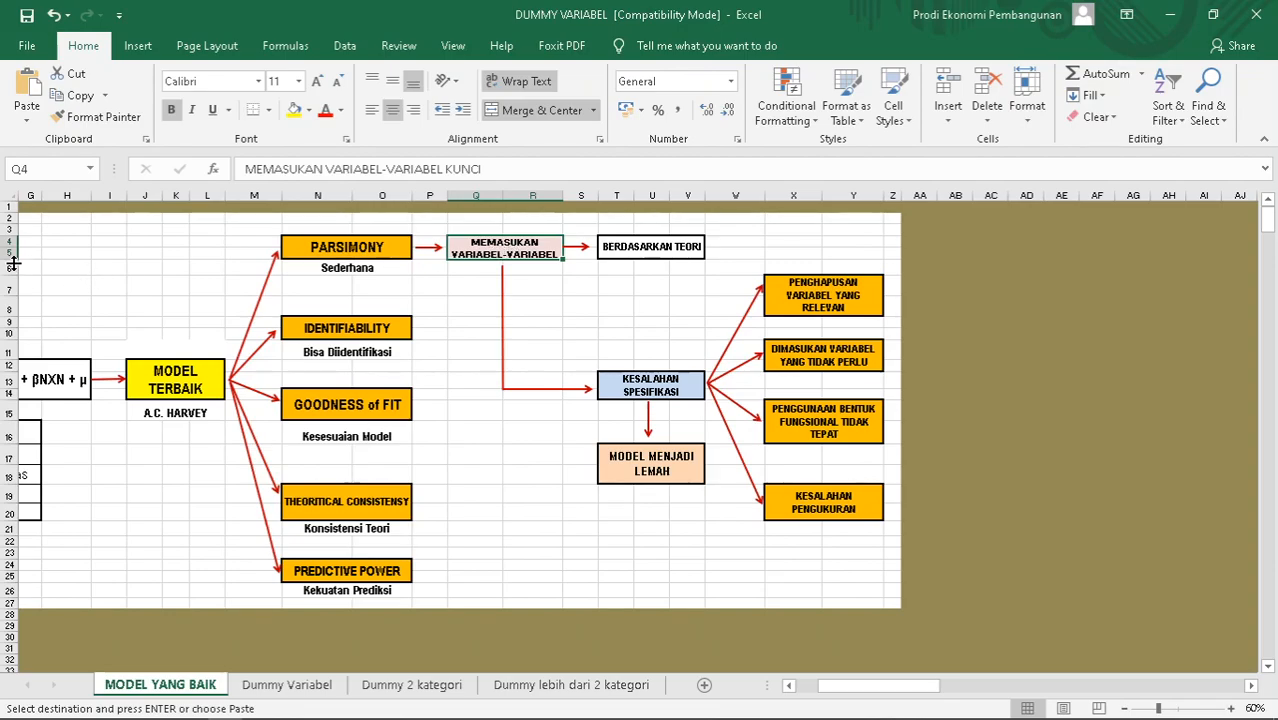
drag(12, 259, 13, 276)
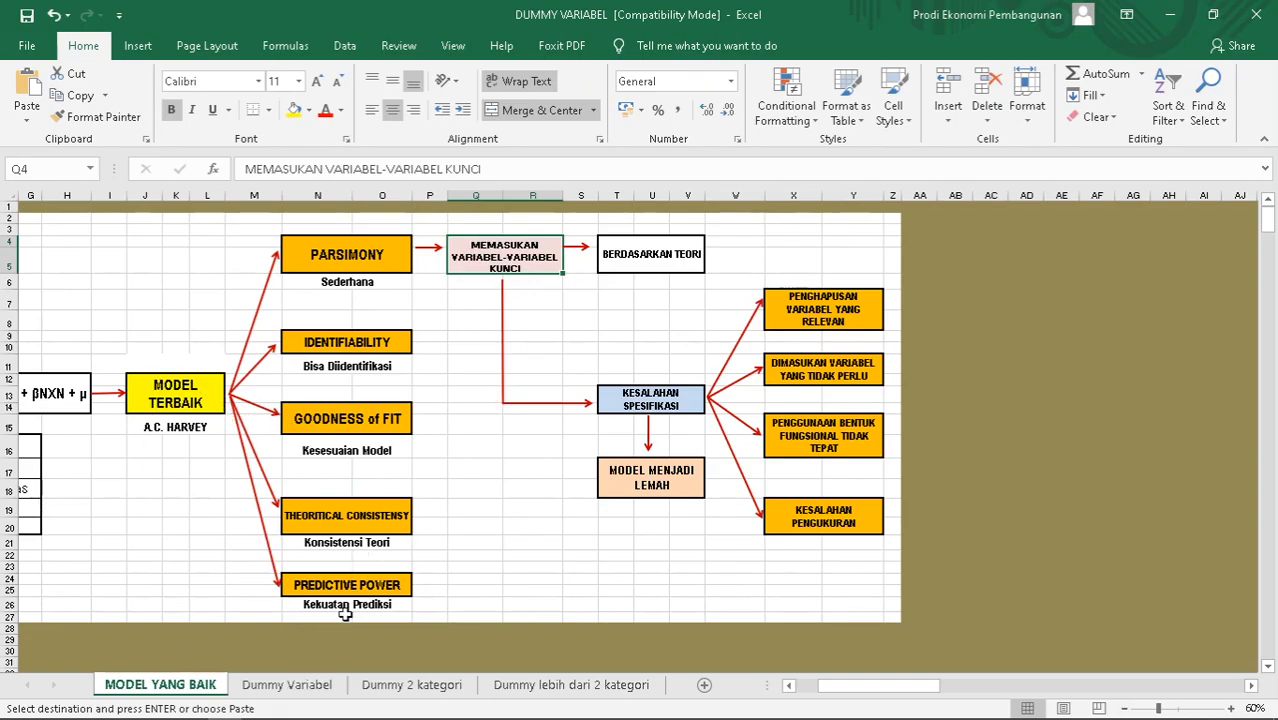
Relate the key-variables box on the MODEL YANG BAIK sheet to the two fitted Log(CRT) models on the Dummy Variabel sheet
click(314, 690)
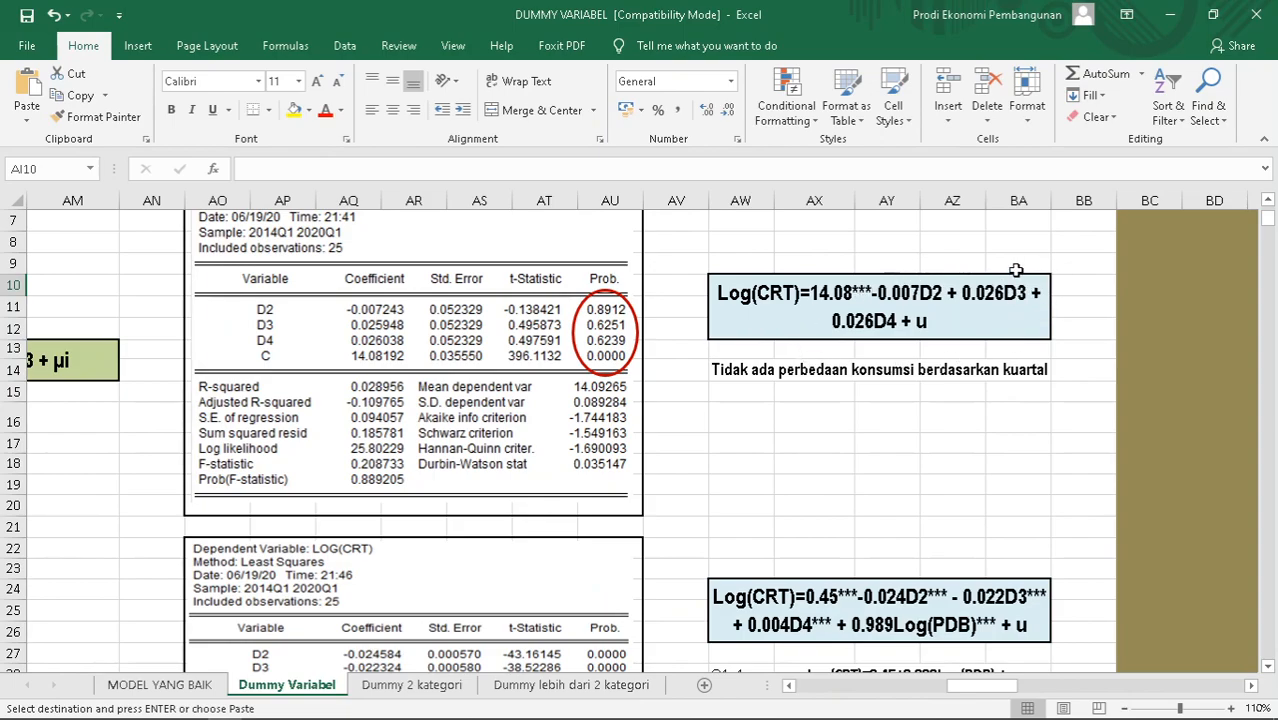
click(200, 686)
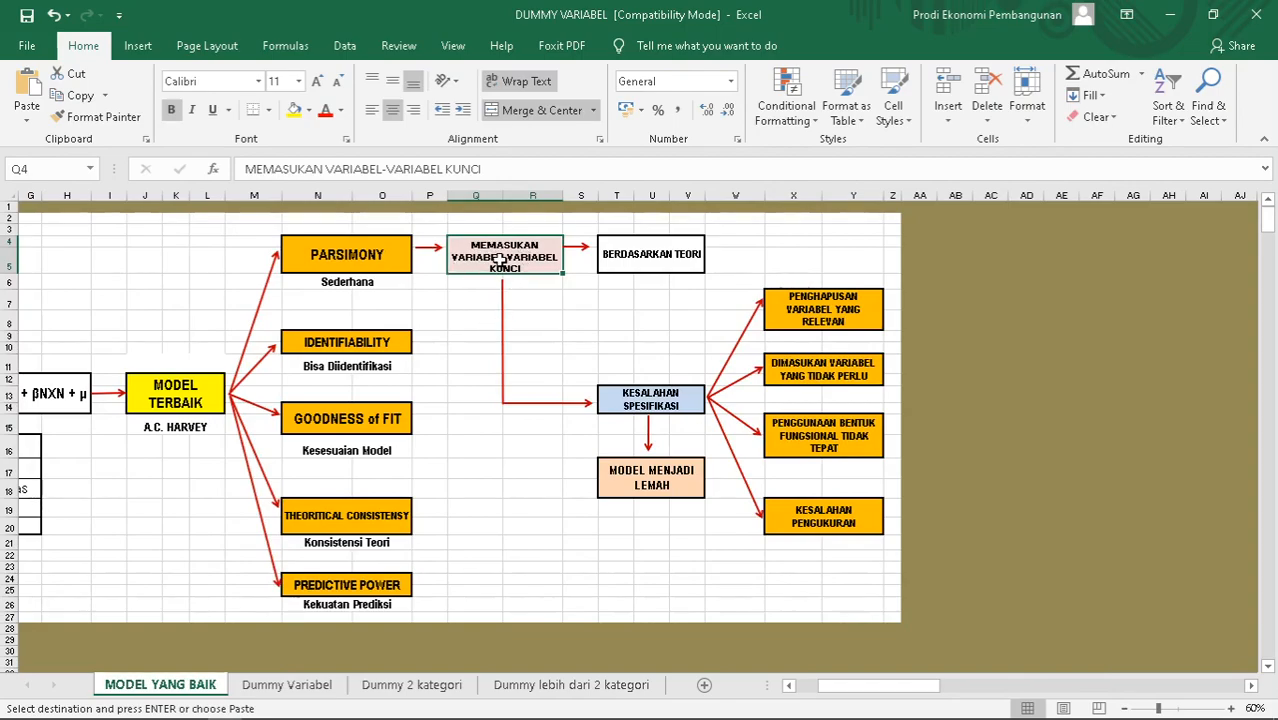
click(309, 690)
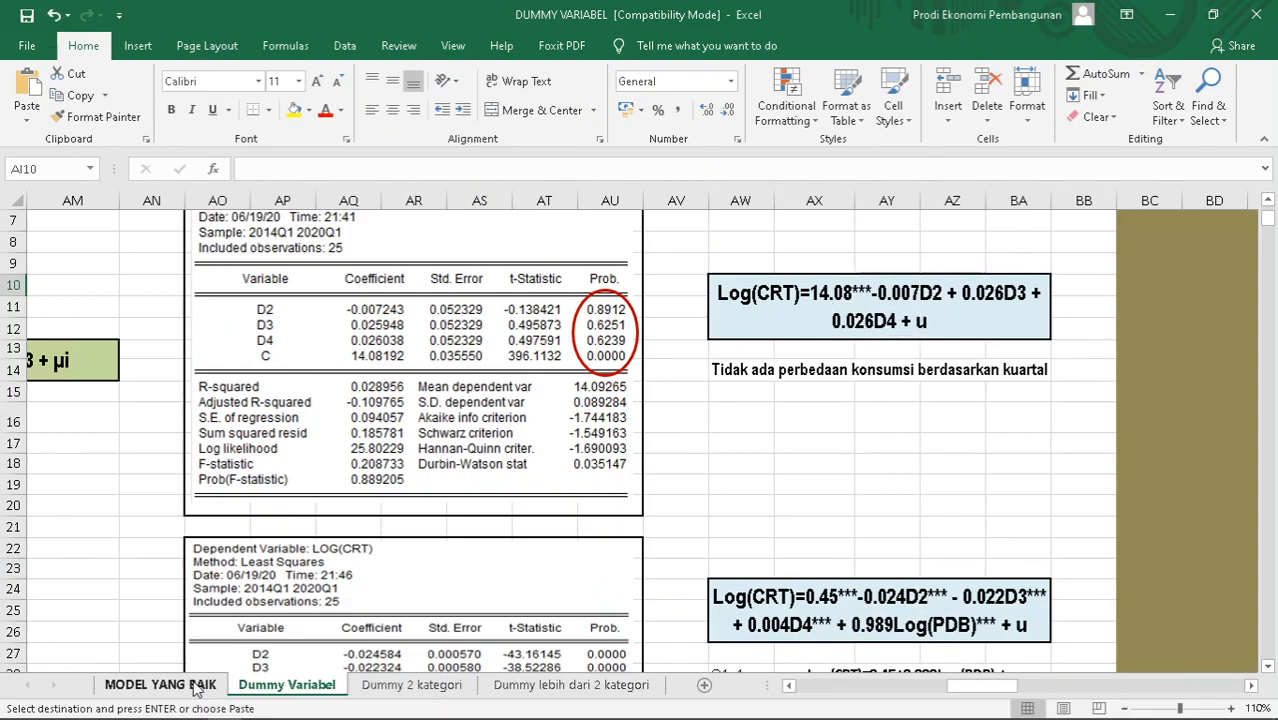
click(159, 685)
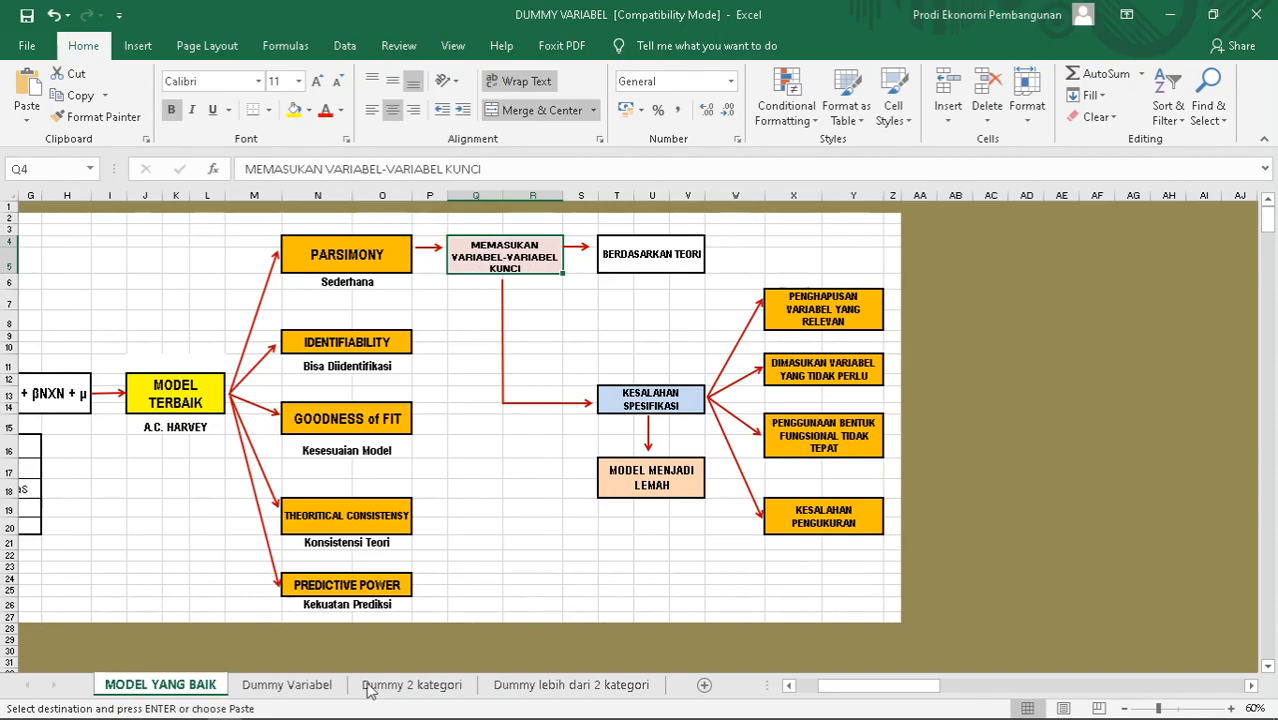
click(311, 692)
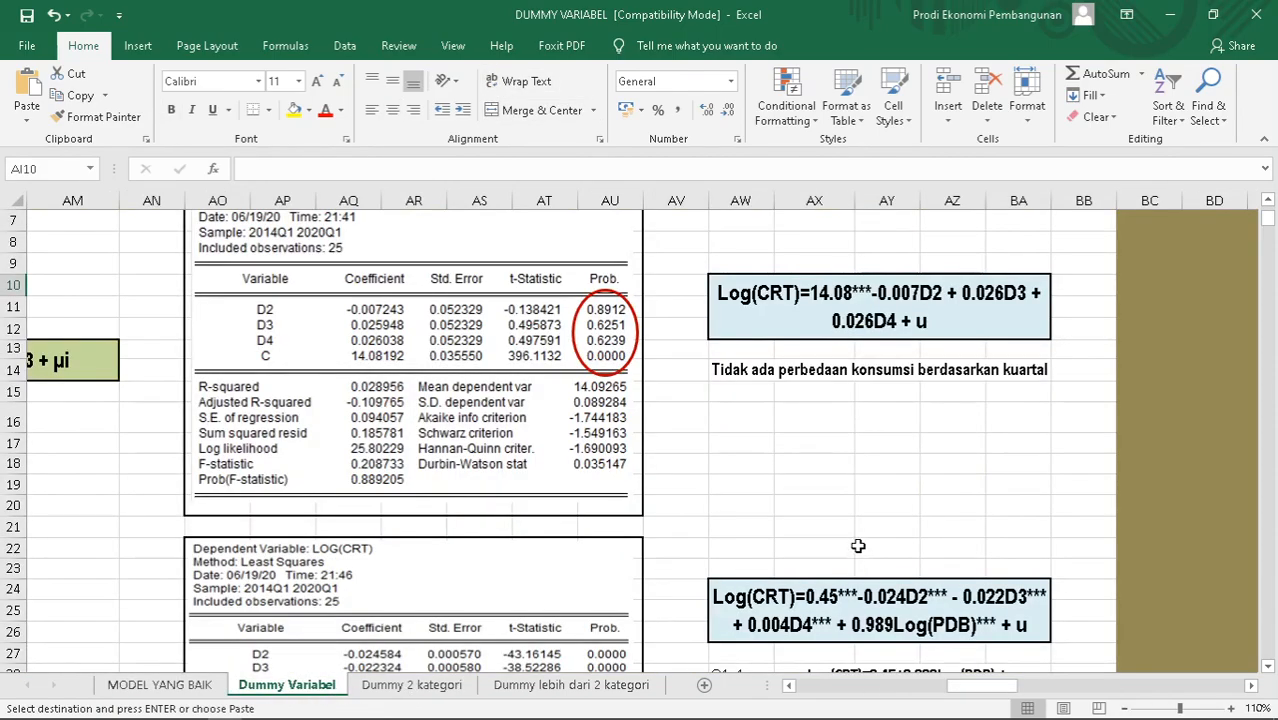